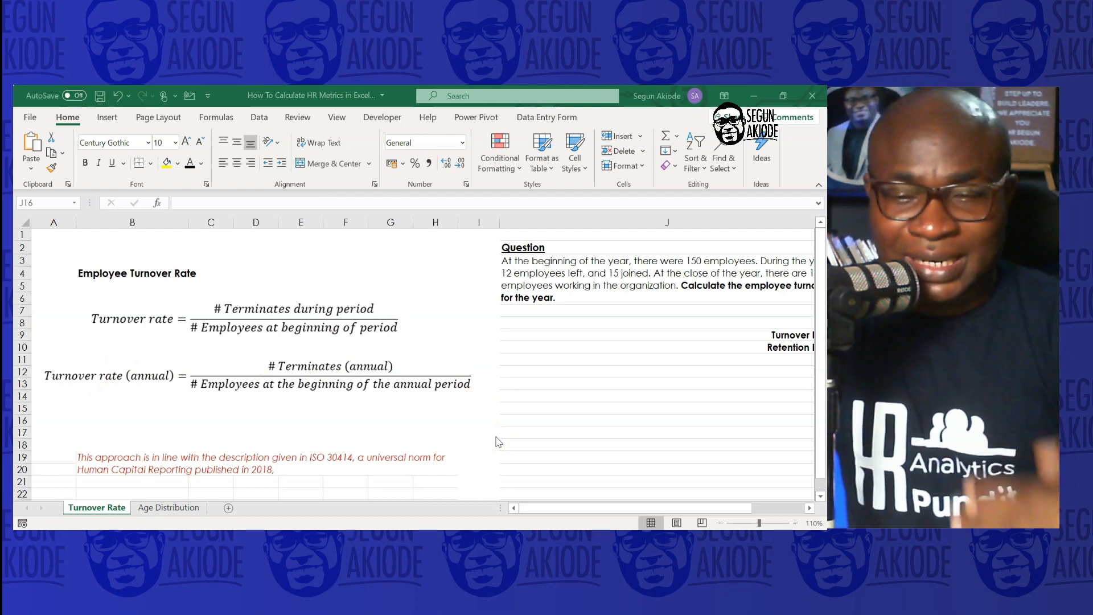
Color the phrase "12 employees left" in the question text red
left_click(624, 510)
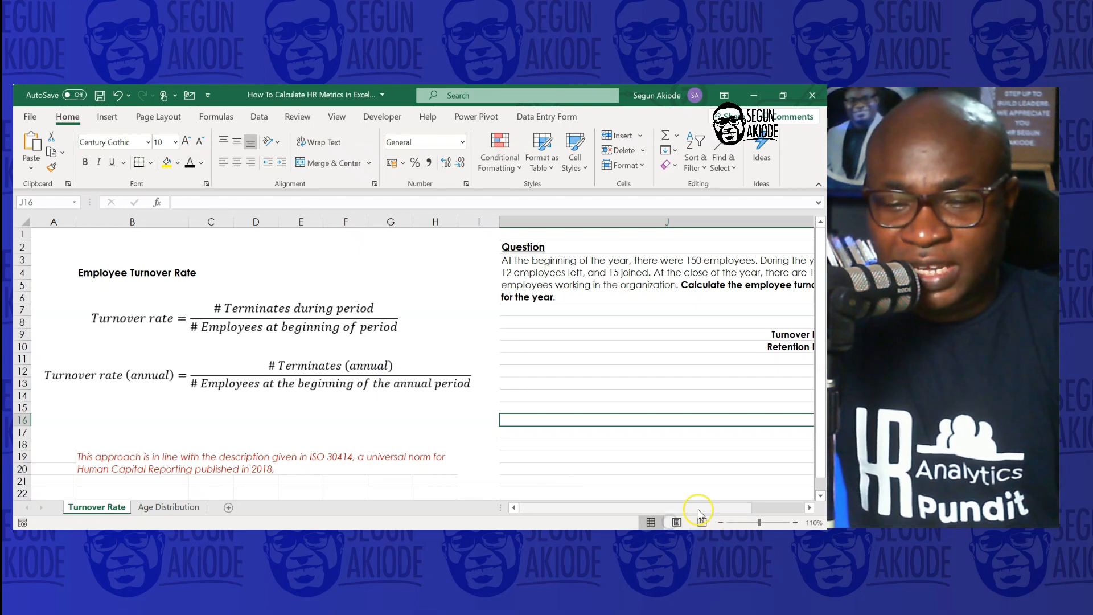
left_click_drag(697, 507, 717, 507)
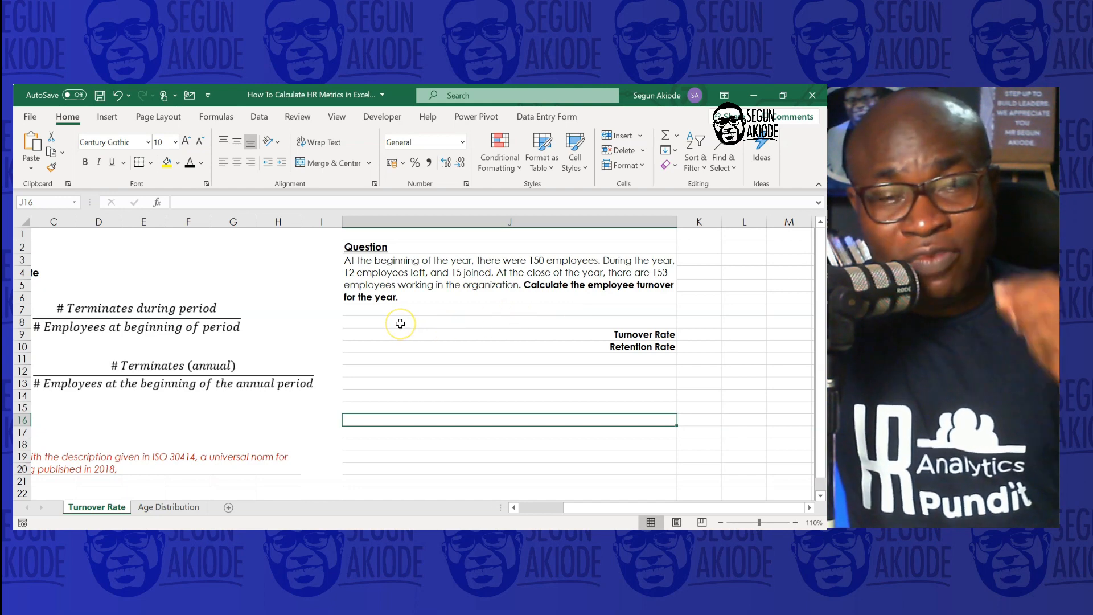
left_click_drag(589, 506, 518, 508)
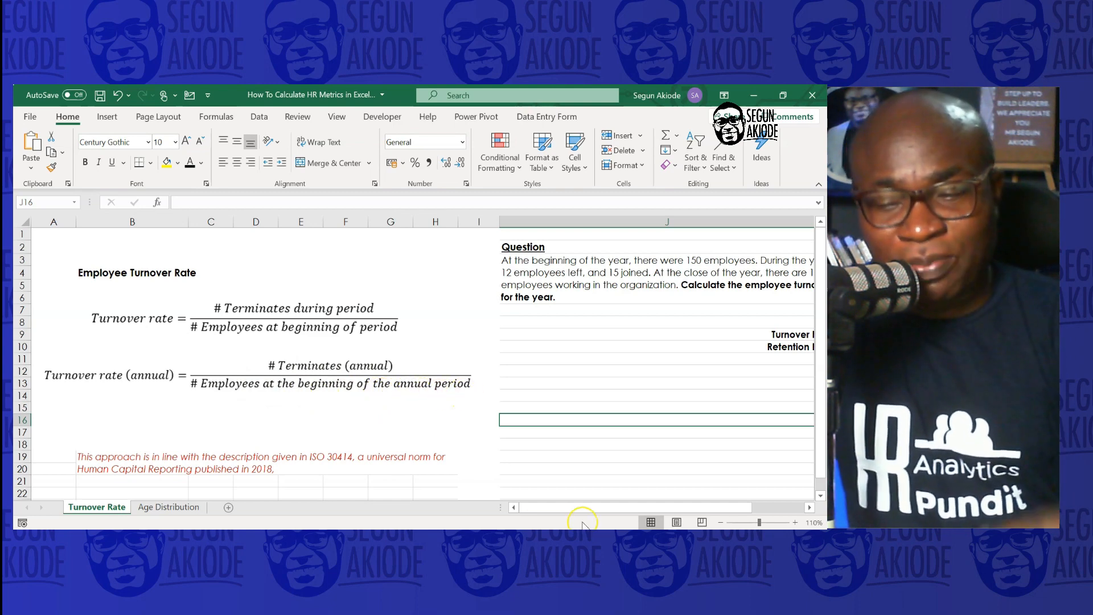
left_click_drag(581, 507, 677, 509)
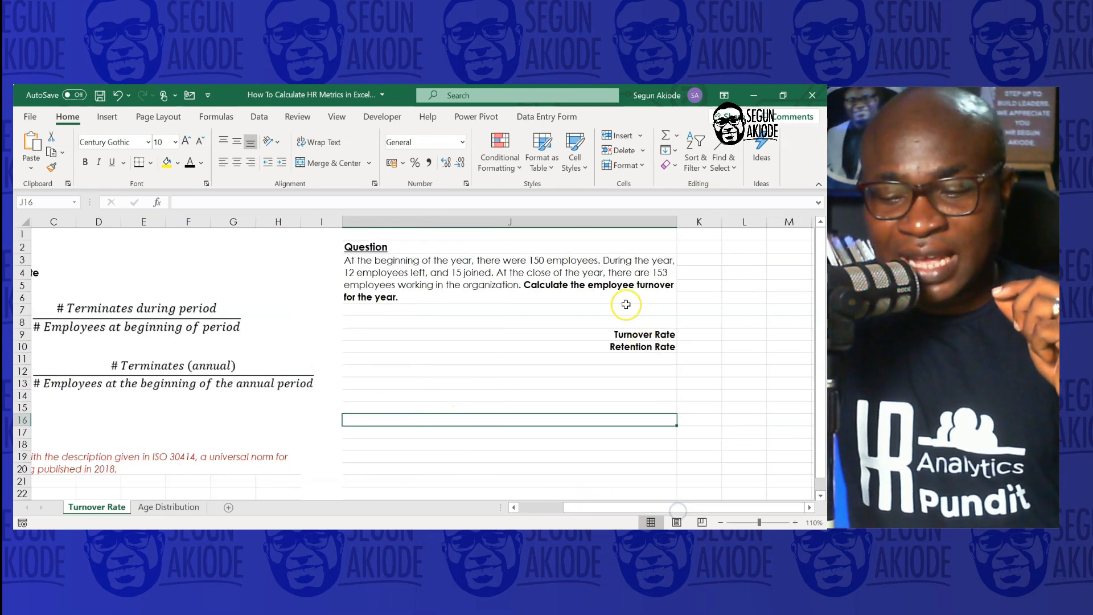
double_click(348, 275)
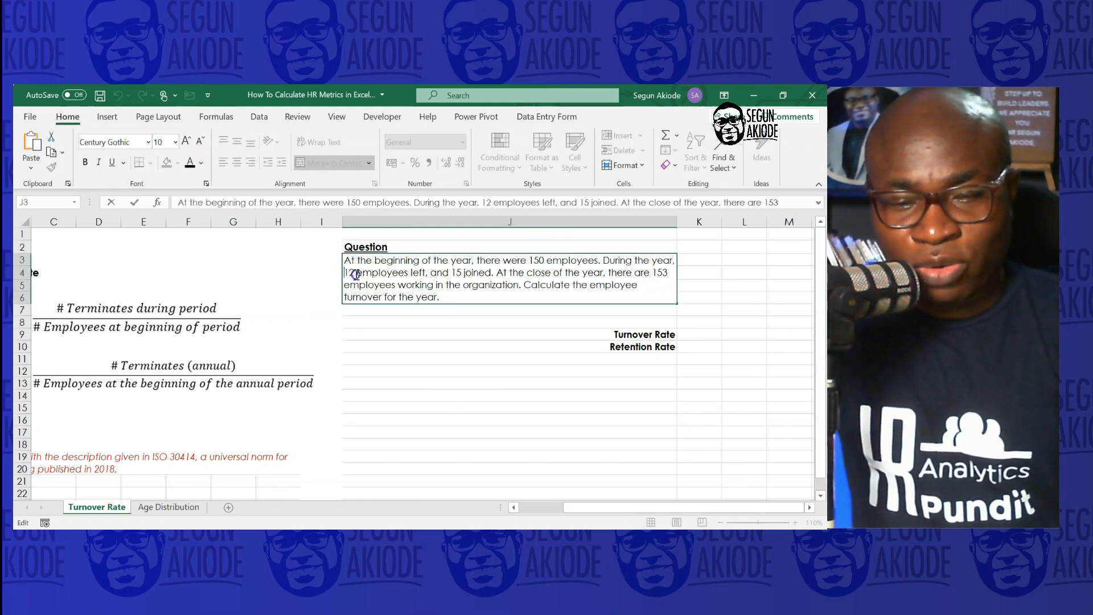
left_click(201, 162)
left_click(200, 305)
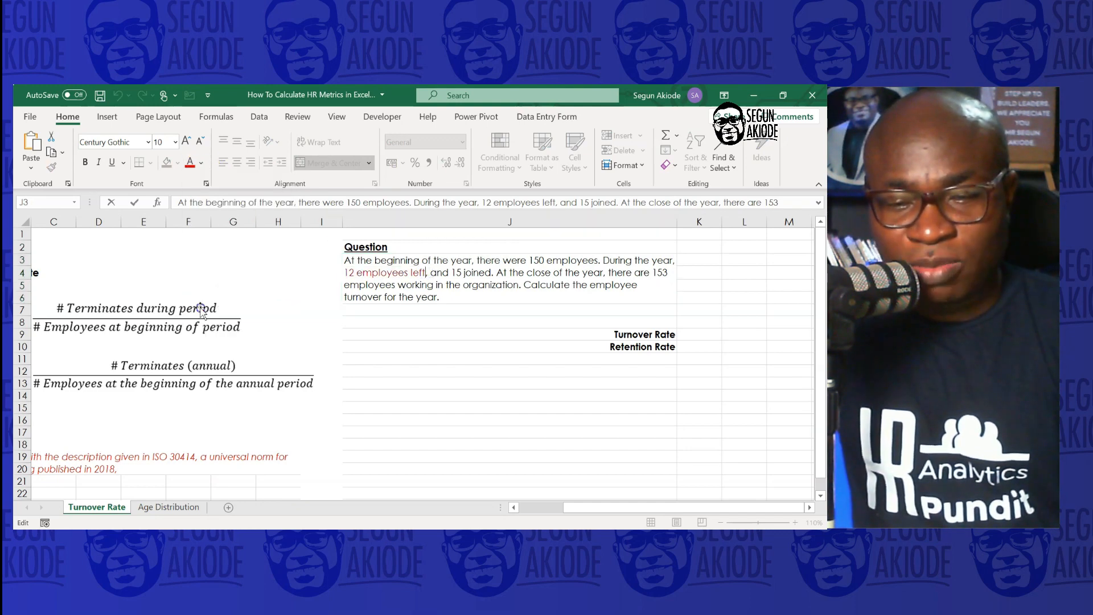
Color the phrase "150 employees" in the question text red
left_click(478, 283)
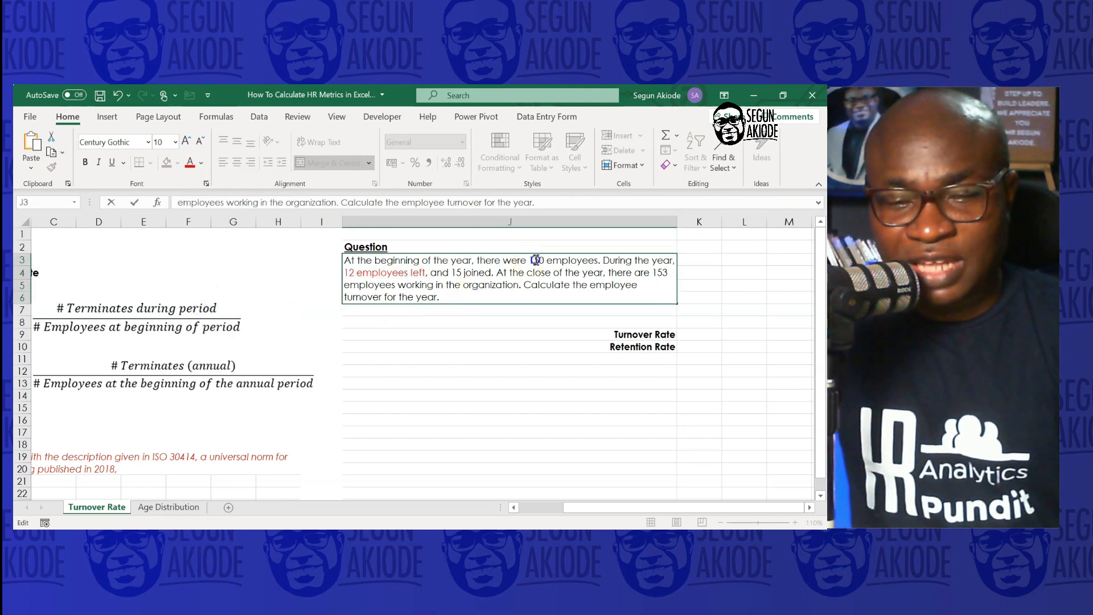
left_click_drag(535, 260, 586, 260)
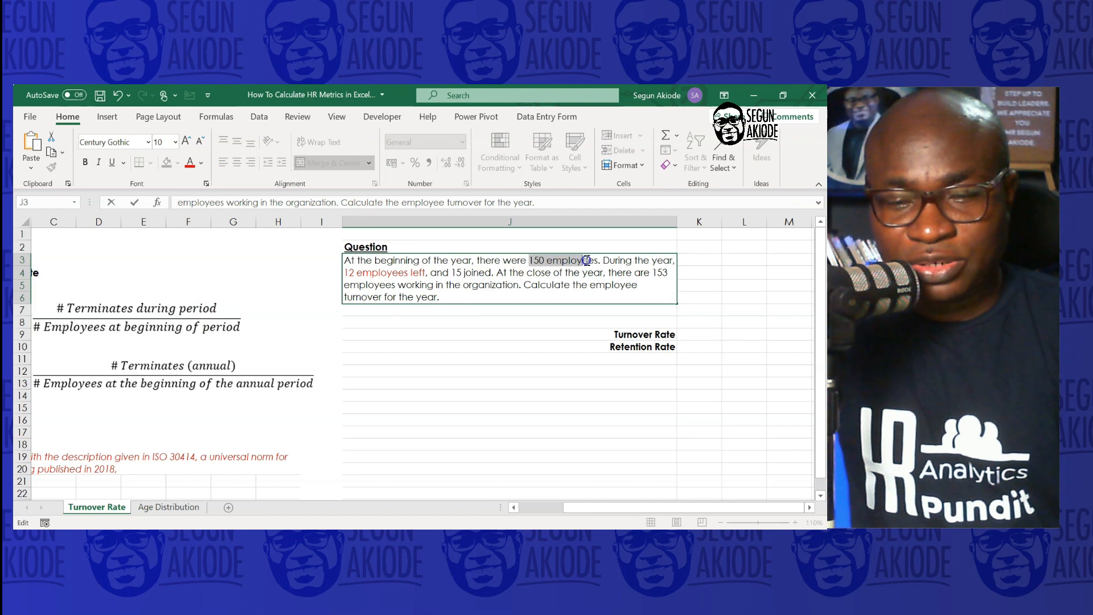
left_click(190, 162)
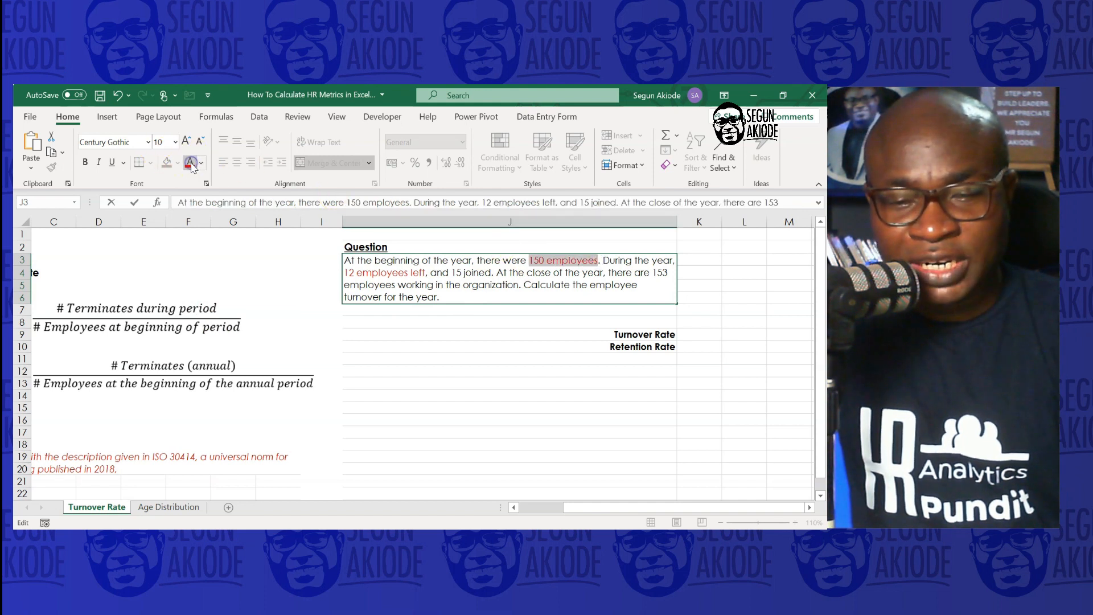
Enter the formula =12/150 in the cell beside Turnover Rate
left_click(703, 333)
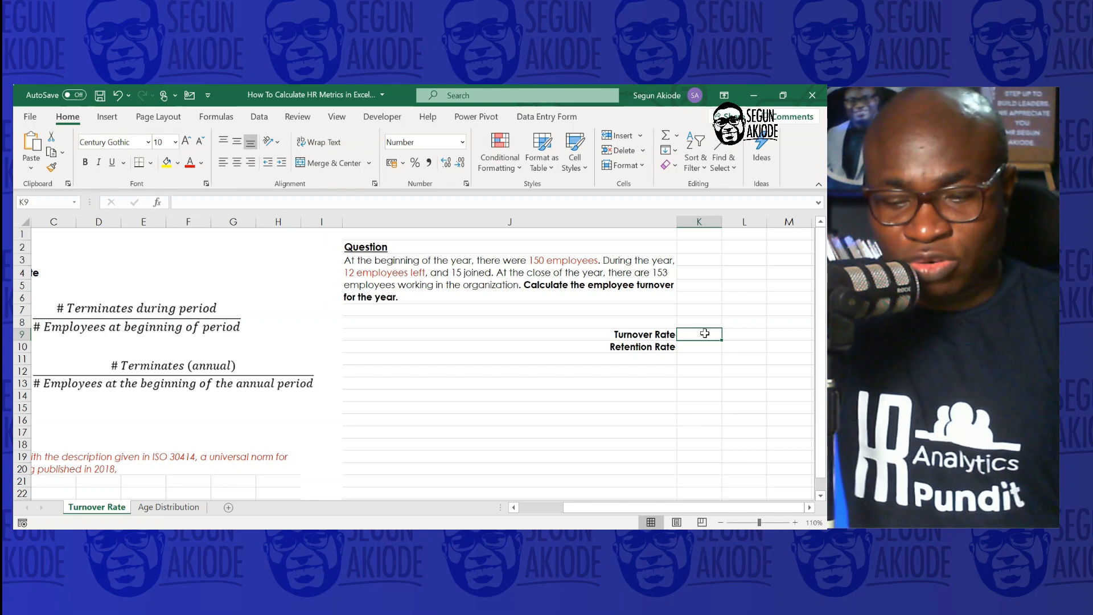
type("=")
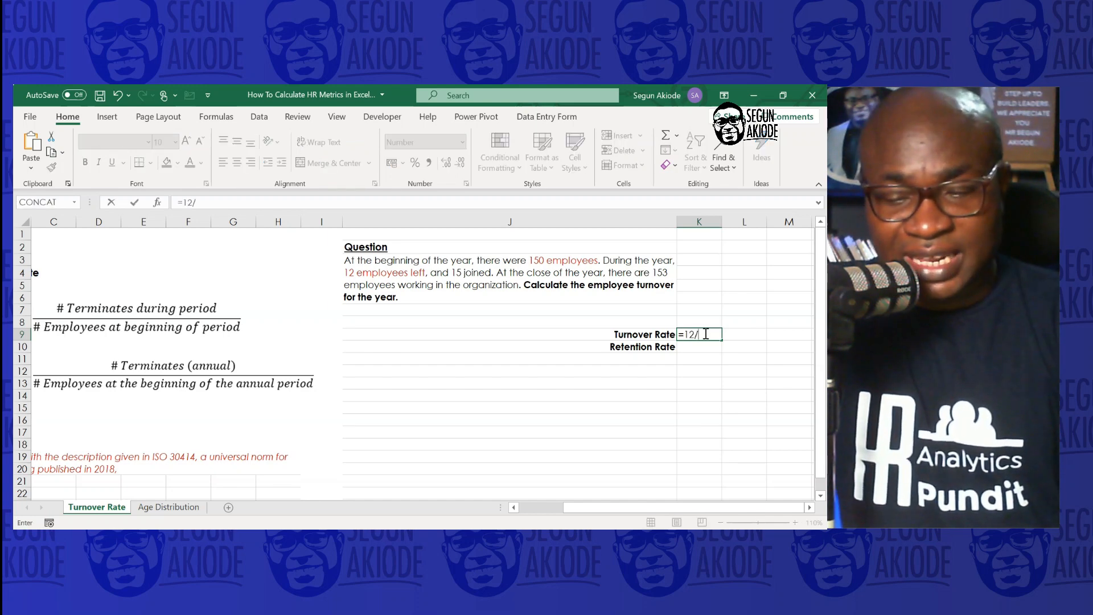
type("12/")
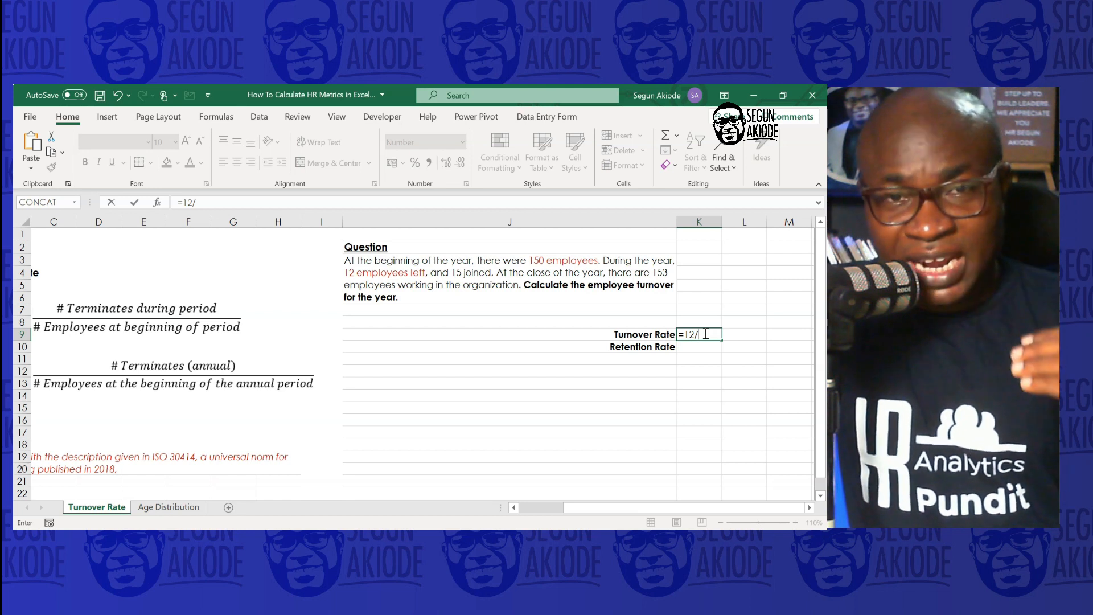
type("150")
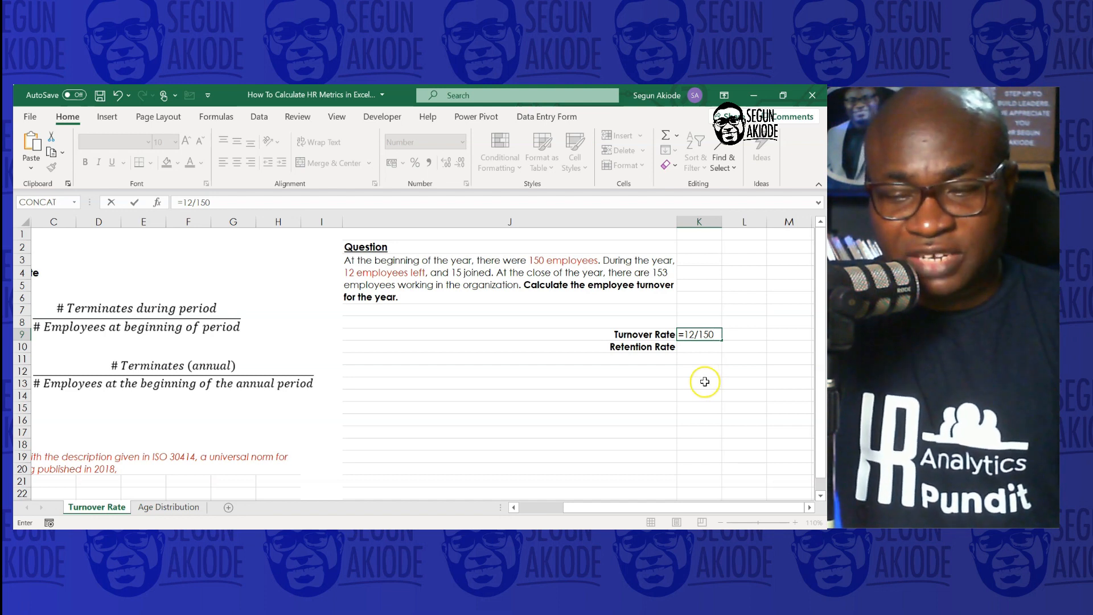
key("Return")
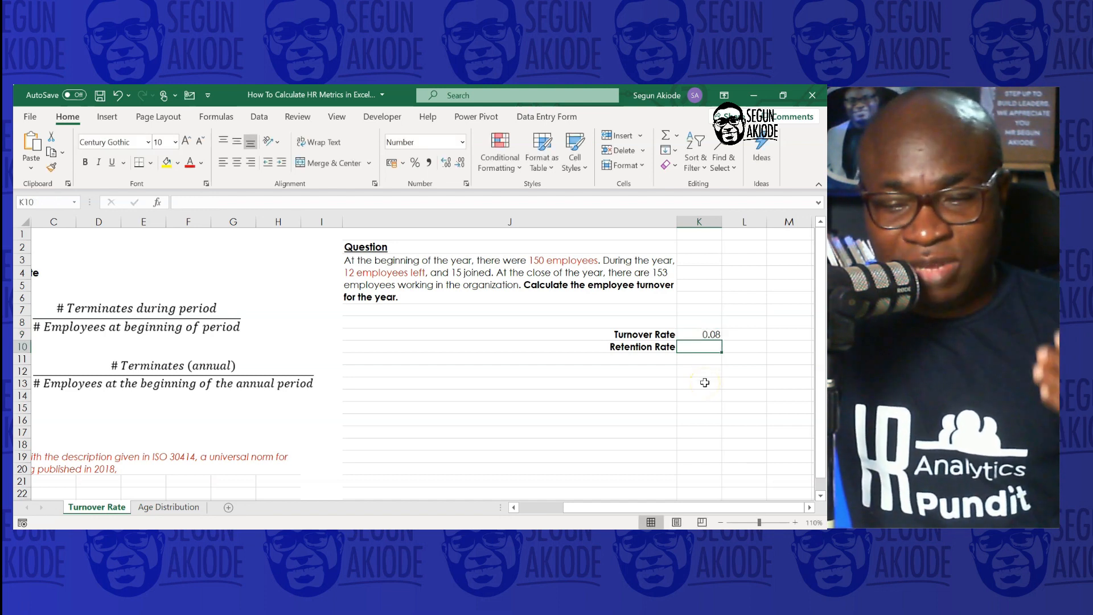
Format the turnover rate result as a percentage
left_click(701, 334)
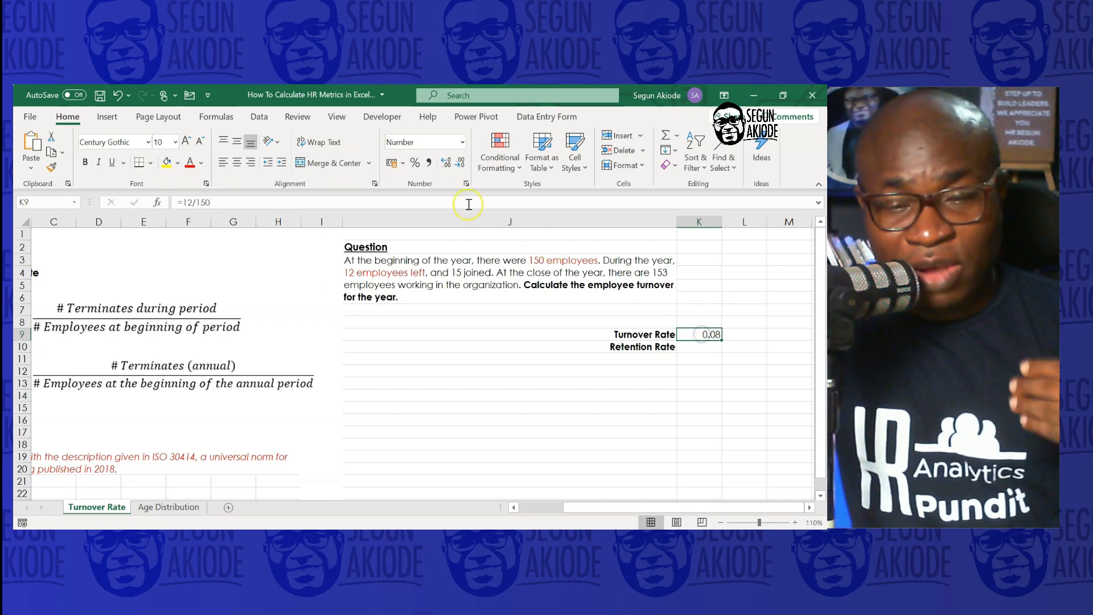
left_click(414, 164)
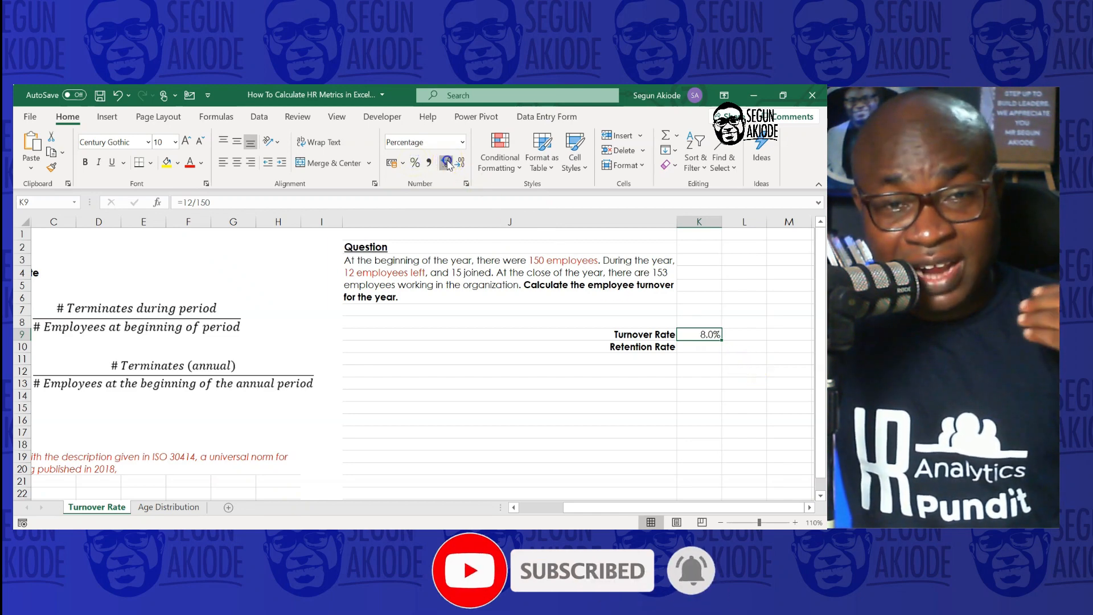
left_click(704, 346)
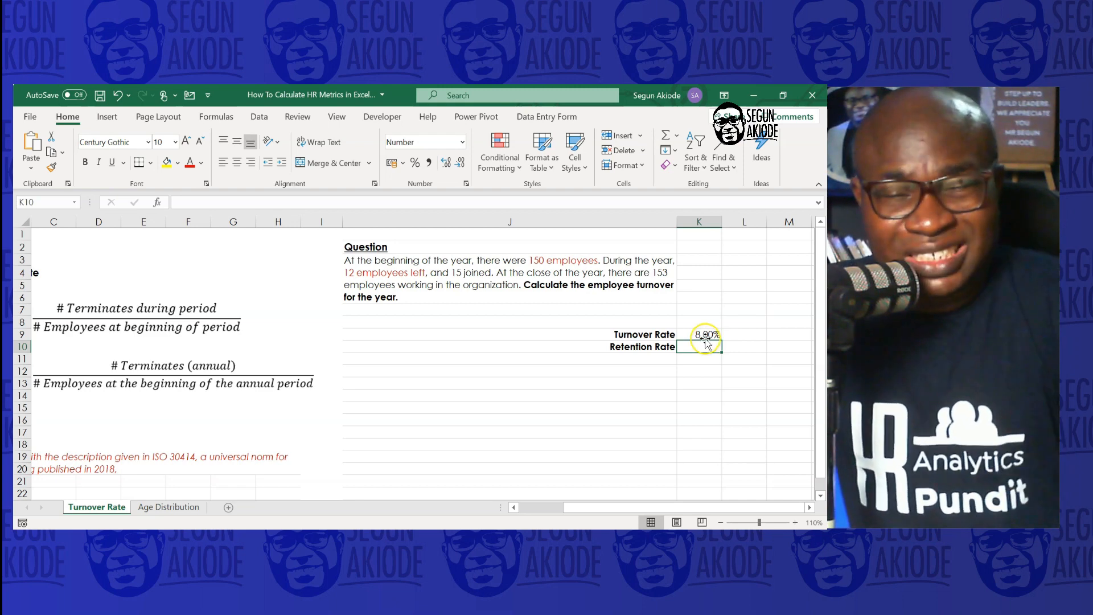
left_click(704, 336)
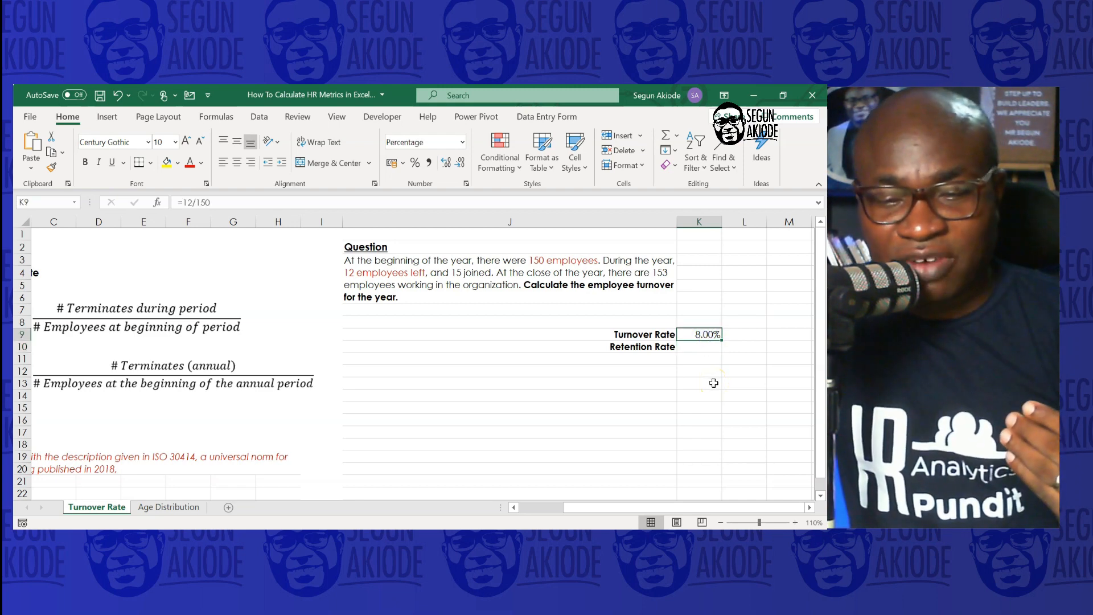
Enter a retention rate formula beside Retention Rate as 1 minus the turnover rate cell
left_click(692, 348)
type("=")
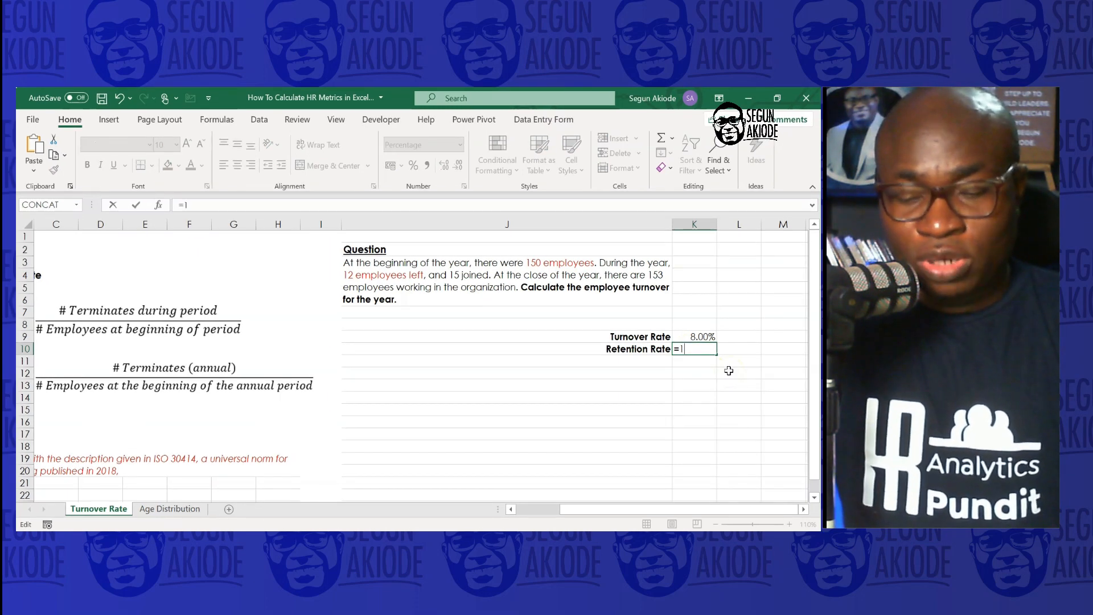
type("1-")
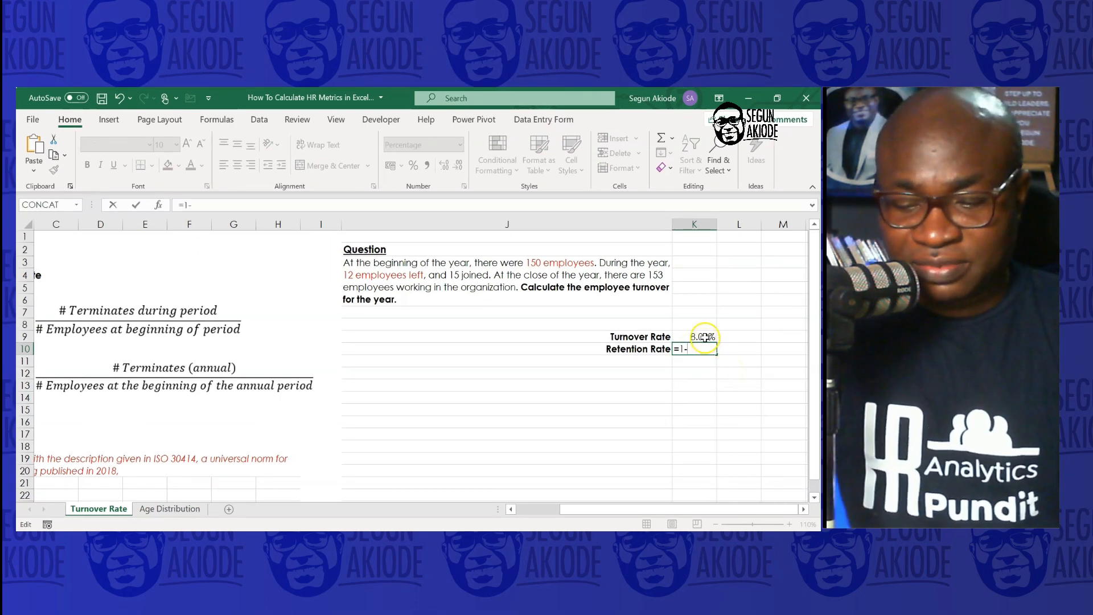
left_click(704, 337)
key("Return")
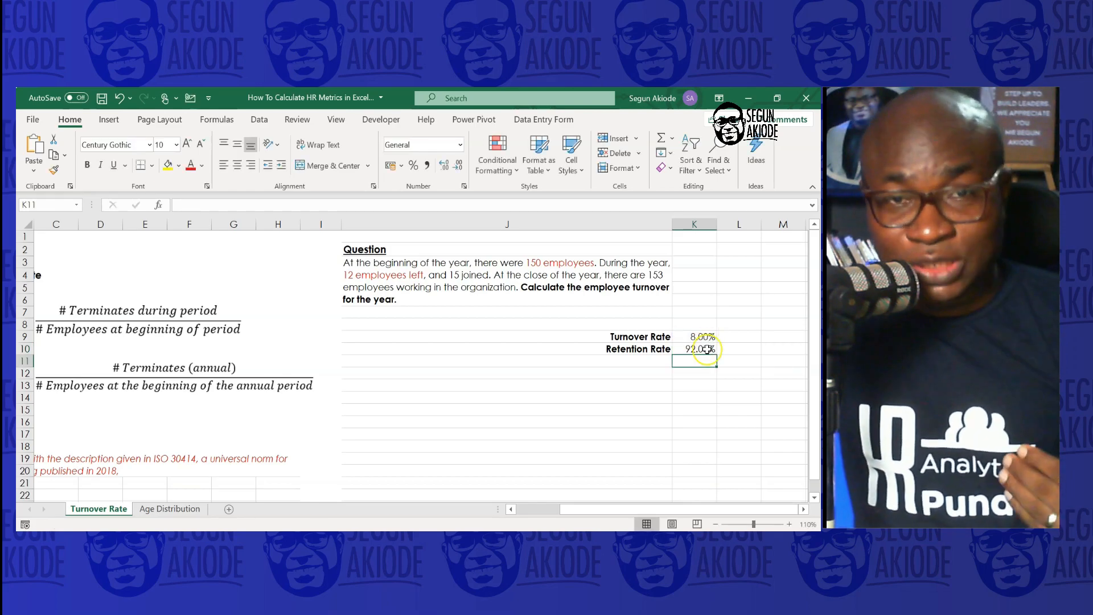
left_click(705, 349)
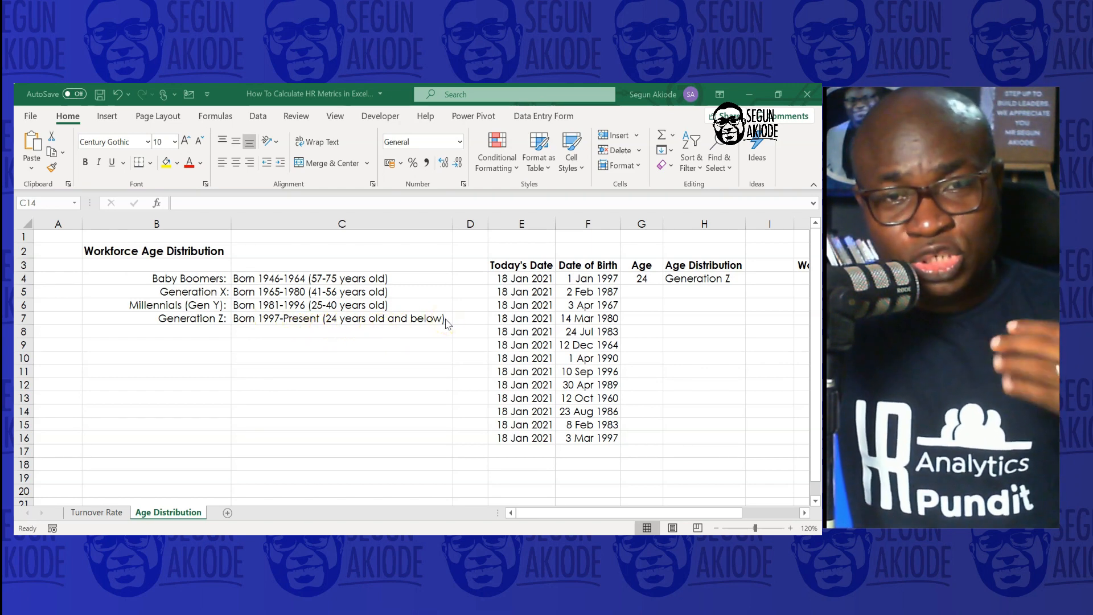
Switch to the Age Distribution sheet and inspect the TODAY formula in the first Today's Date cell
left_click(591, 514)
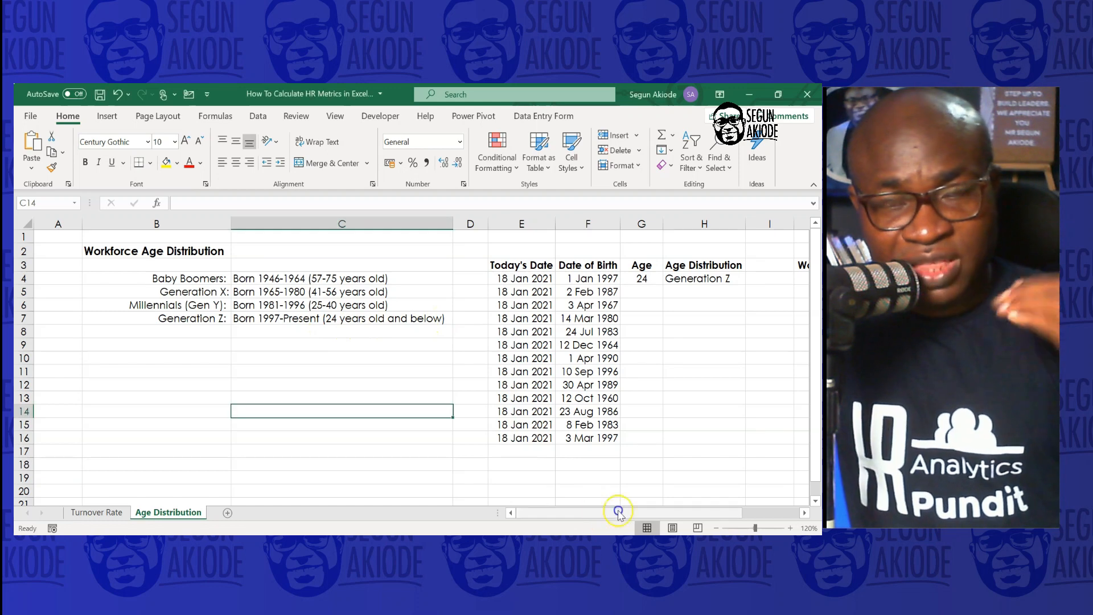
left_click(542, 278)
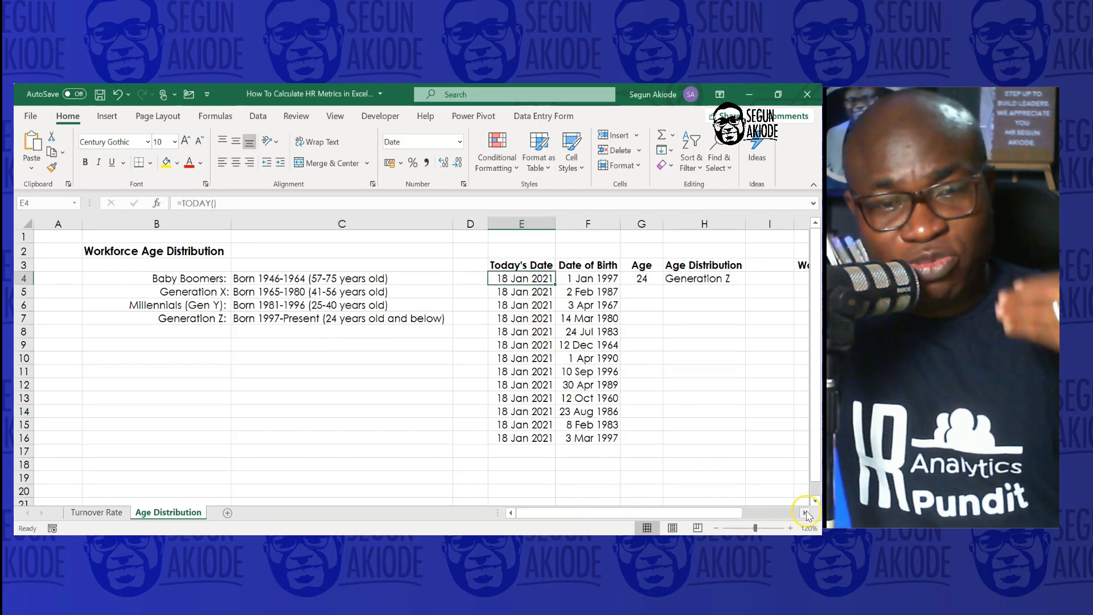
left_click(806, 515)
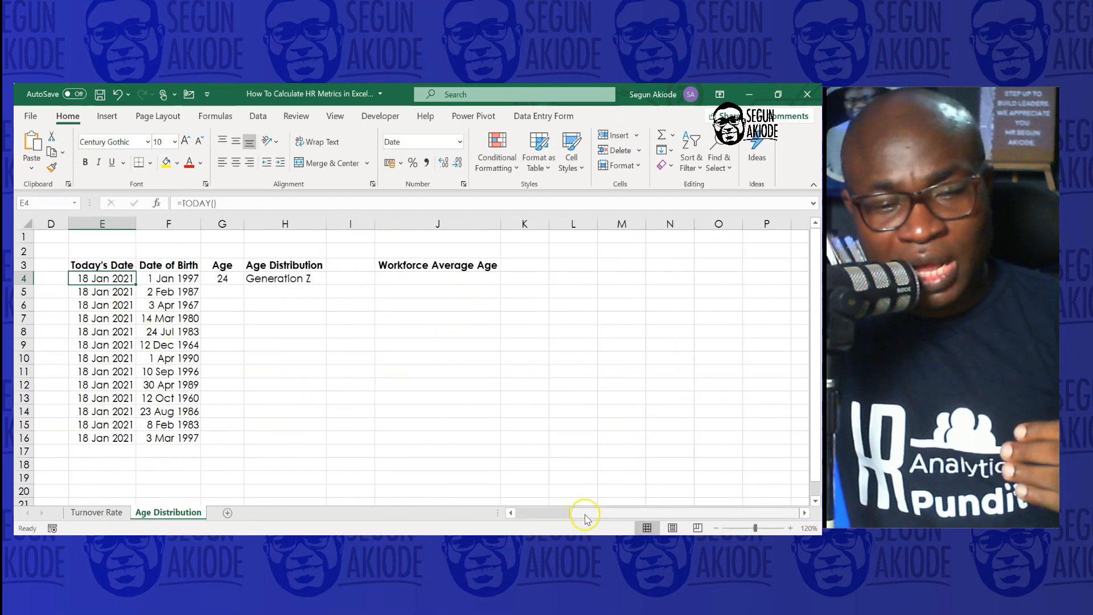
left_click(511, 512)
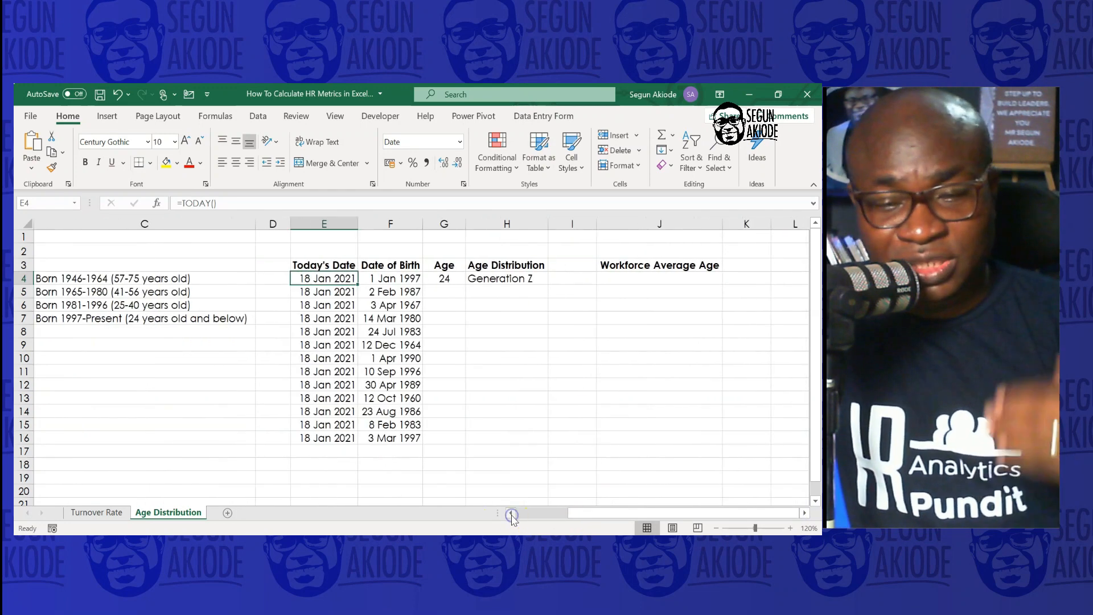
double_click(327, 278)
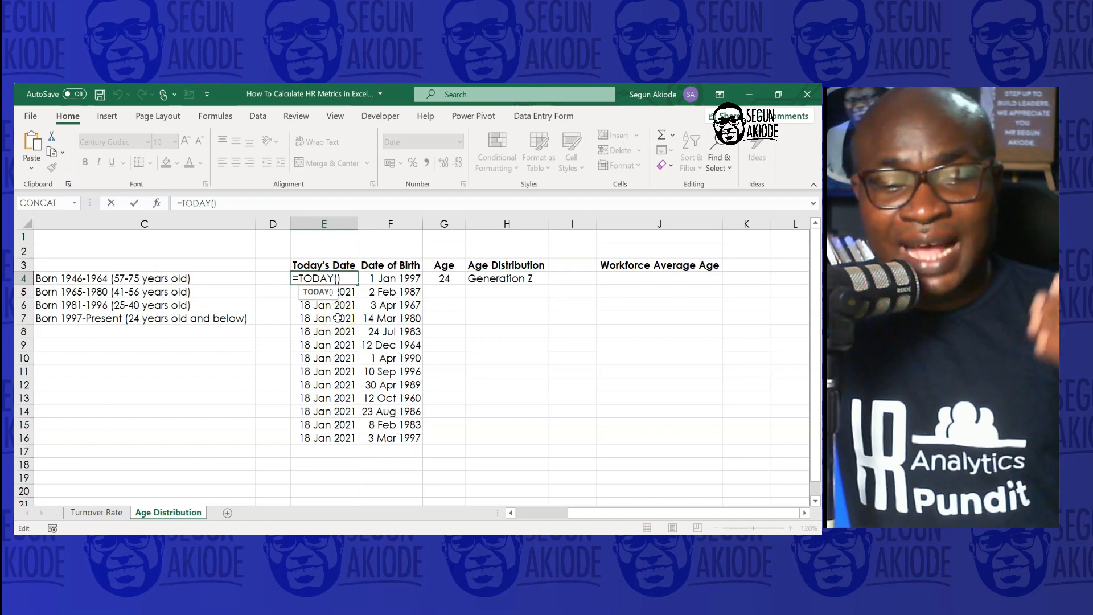
key("Return")
Inspect the Date of Birth column and the INT age formula in the first Age cell
left_click_drag(390, 278, 404, 439)
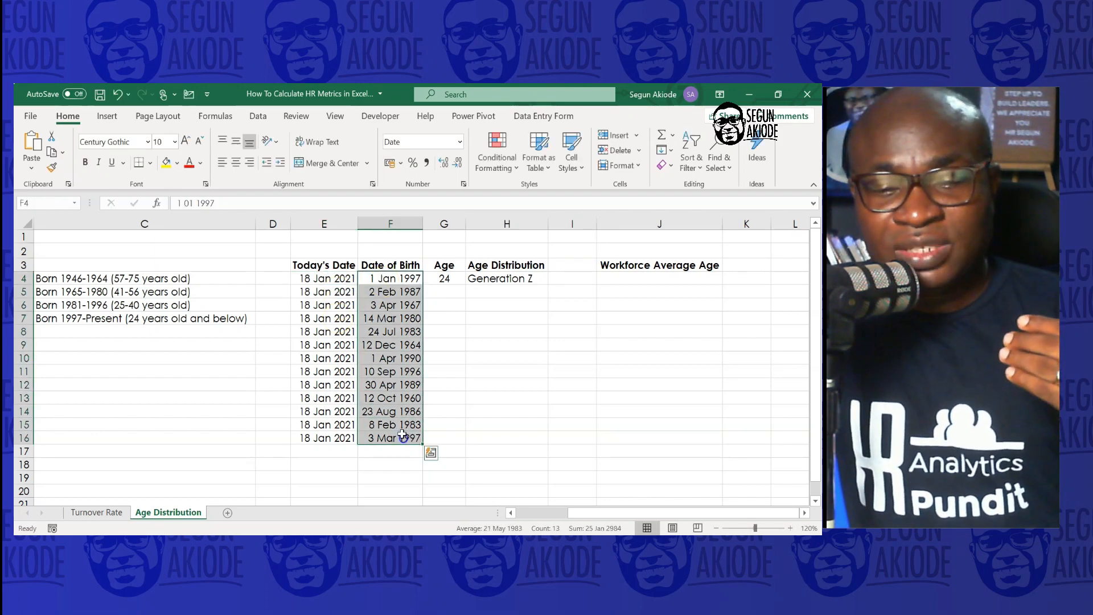
left_click(433, 354)
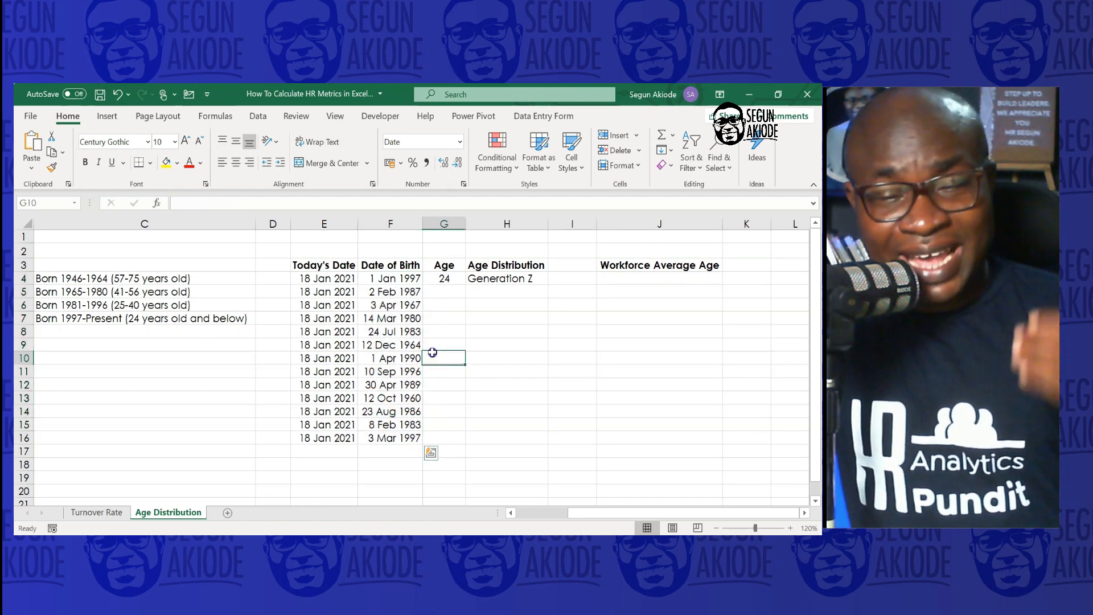
left_click(440, 278)
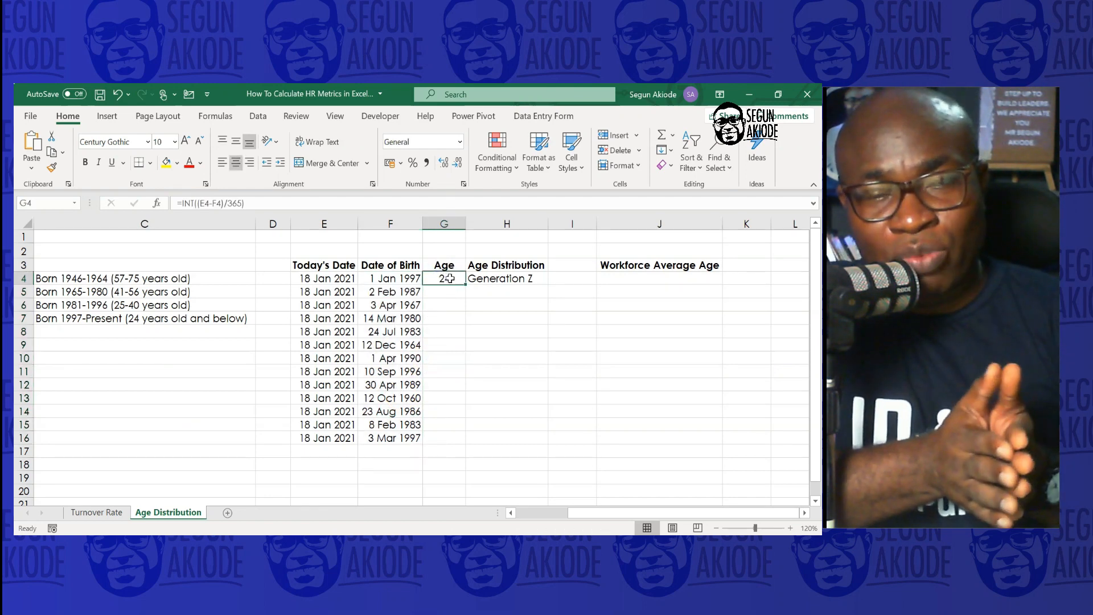
double_click(450, 278)
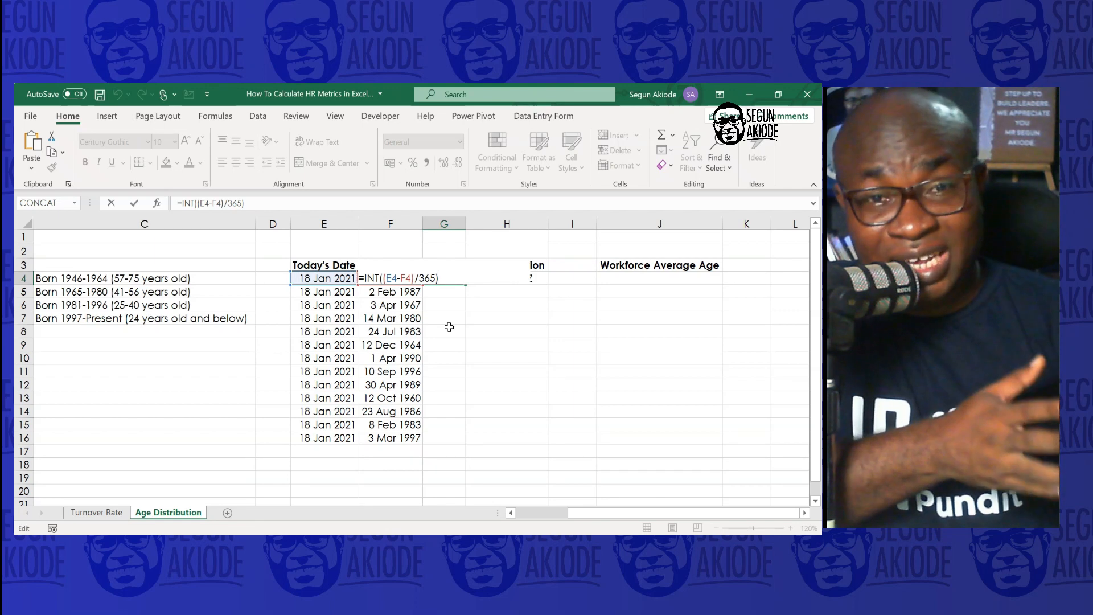
key("Return")
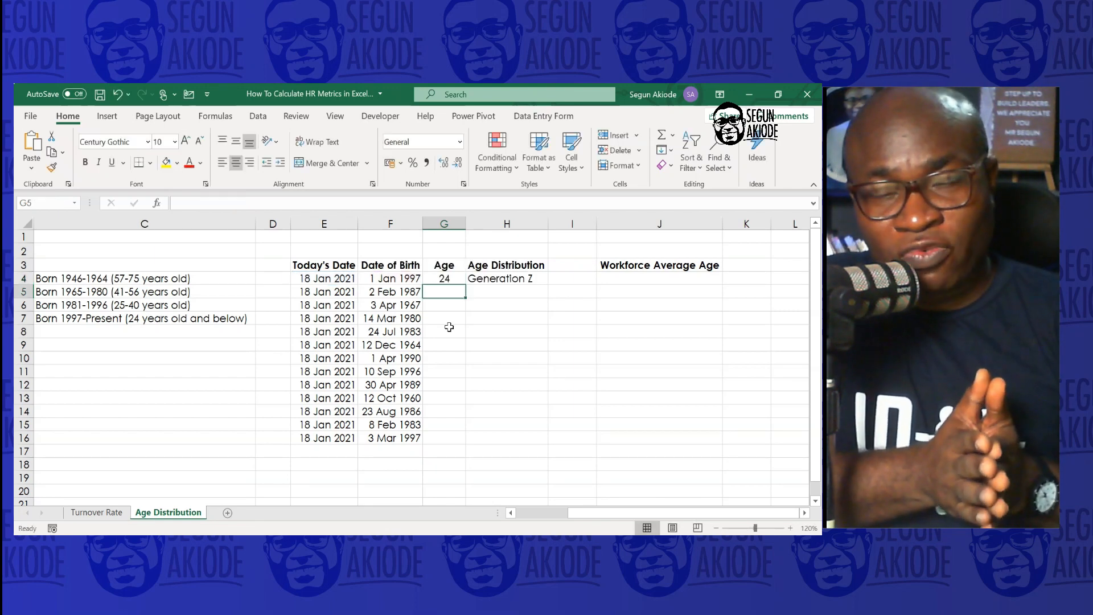
left_click(456, 279)
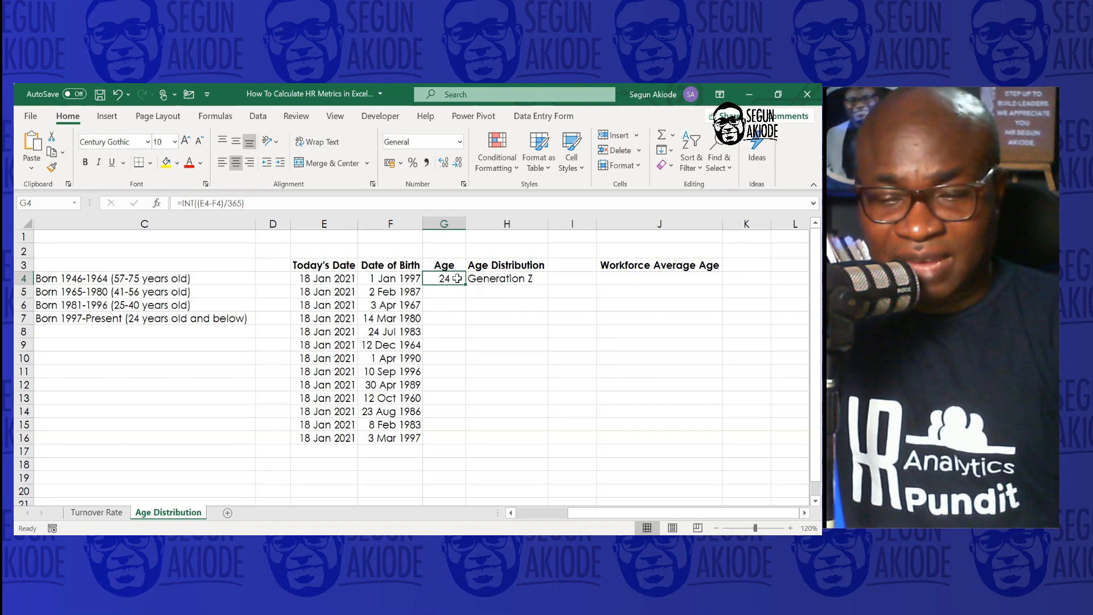
double_click(457, 278)
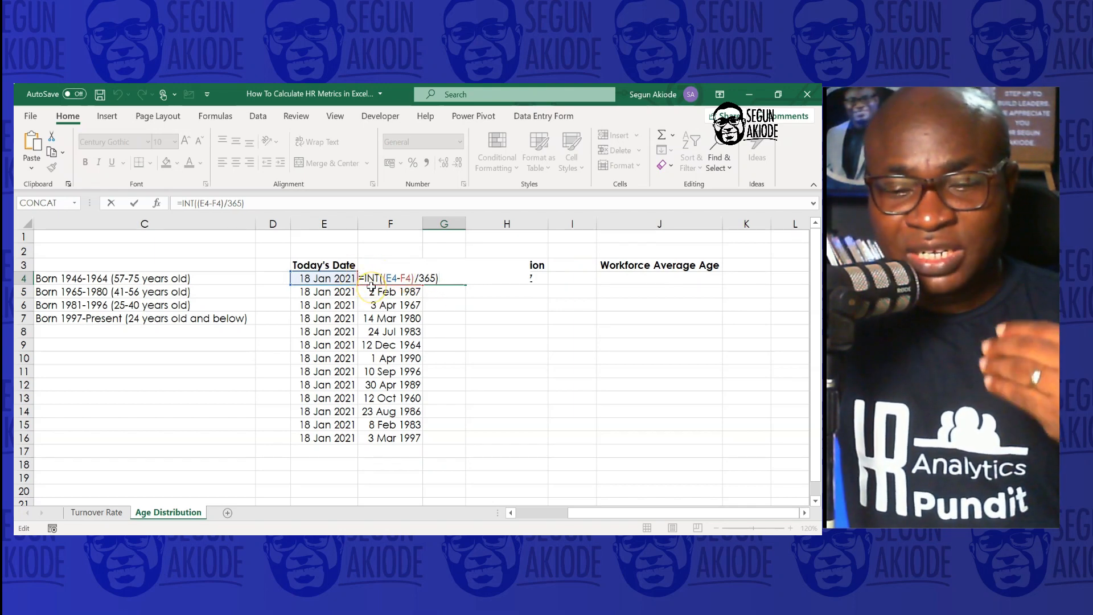
key("Return")
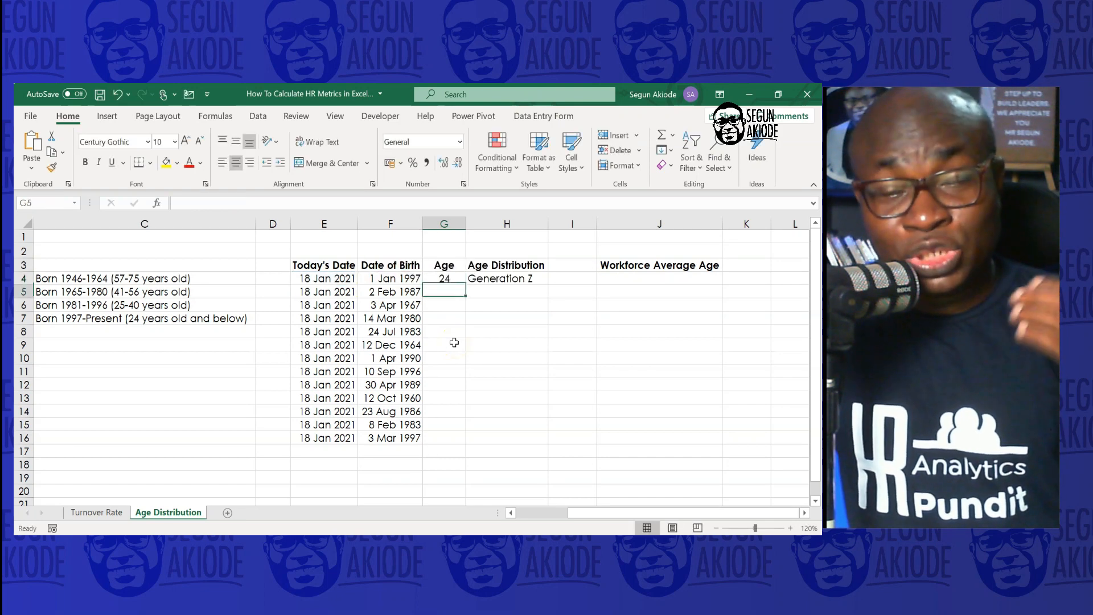
Copy the INT age formula from the first Age cell down the Age column through row 16
double_click(451, 279)
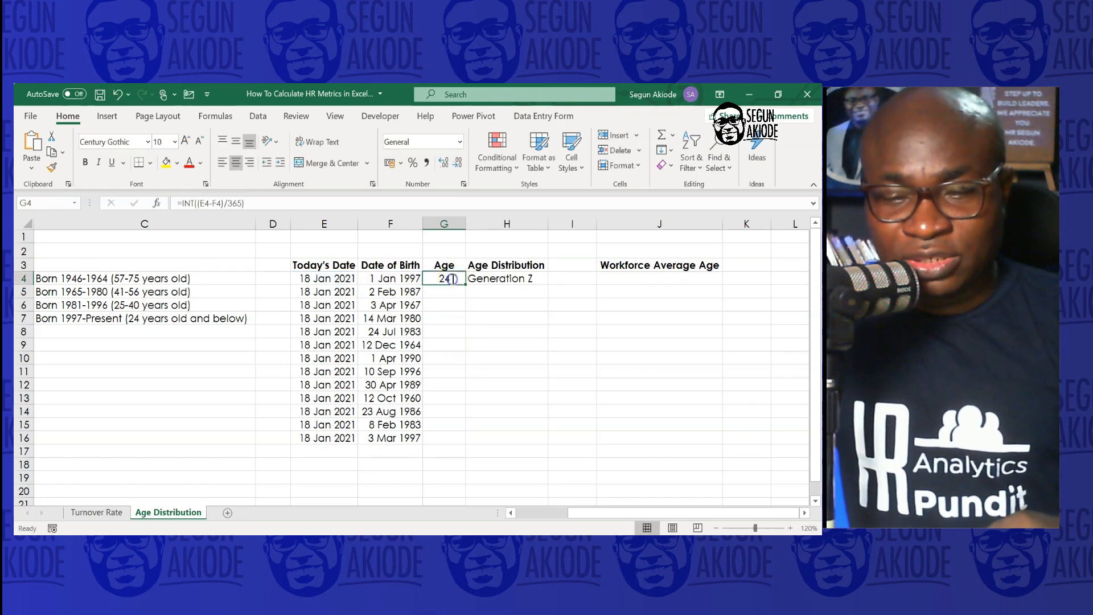
key("Return")
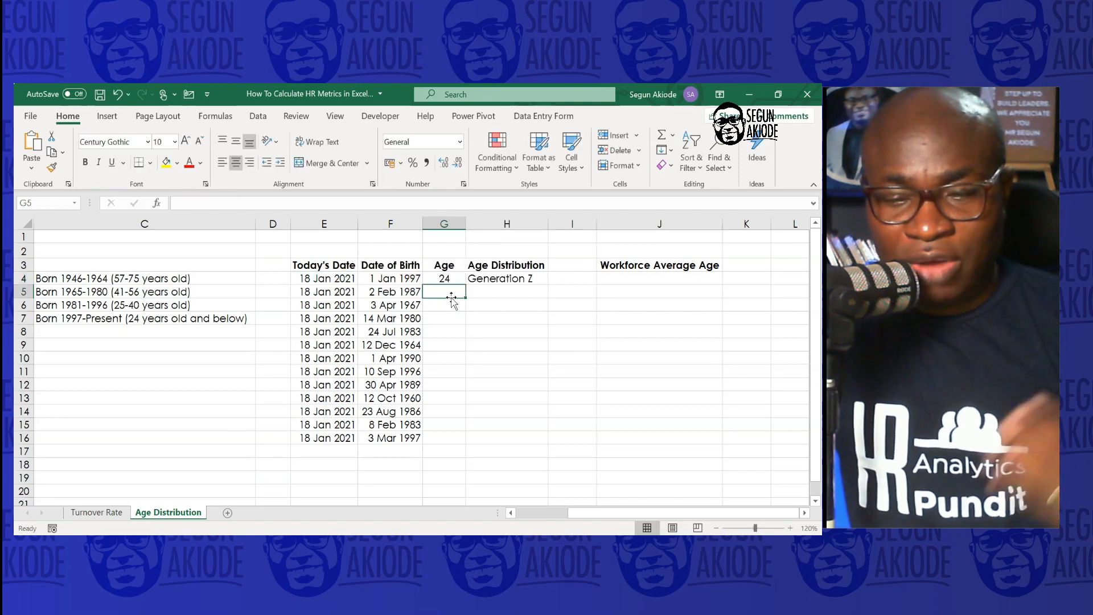
left_click(455, 277)
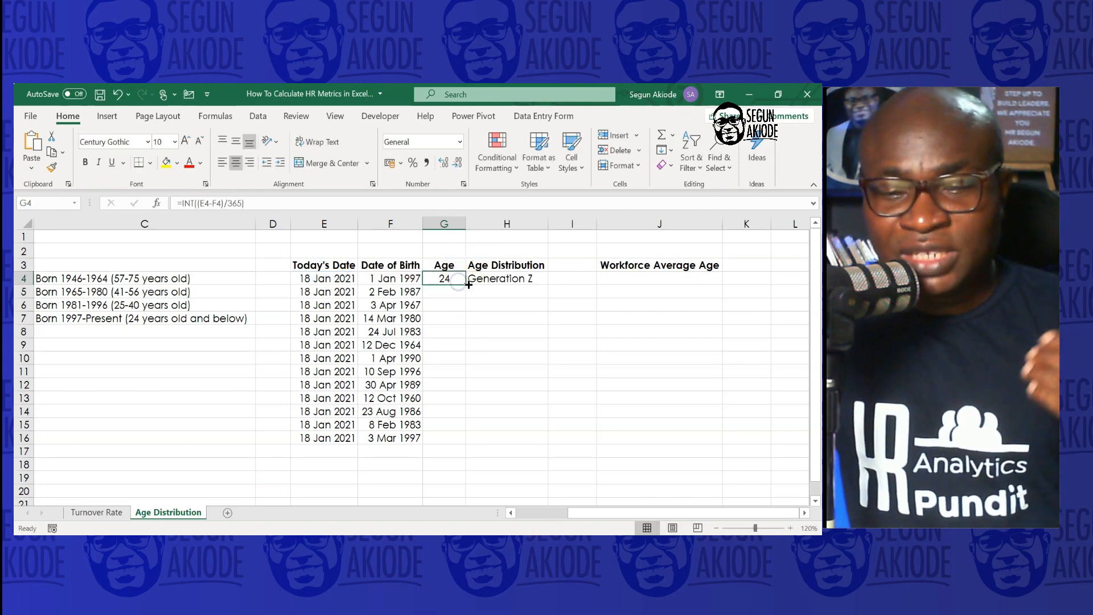
left_click_drag(465, 284, 463, 440)
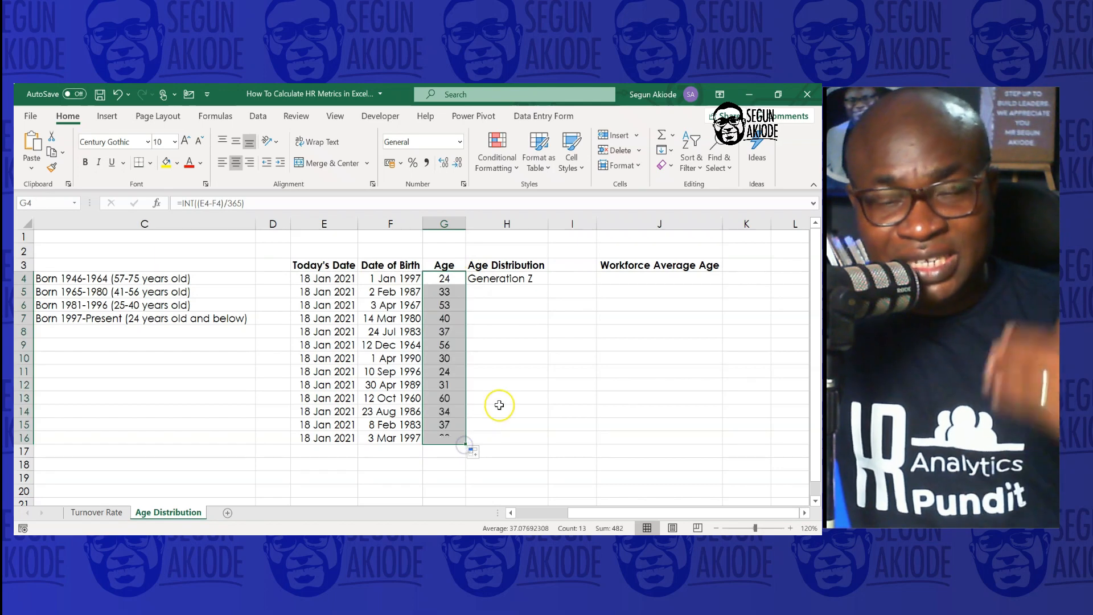
left_click(499, 406)
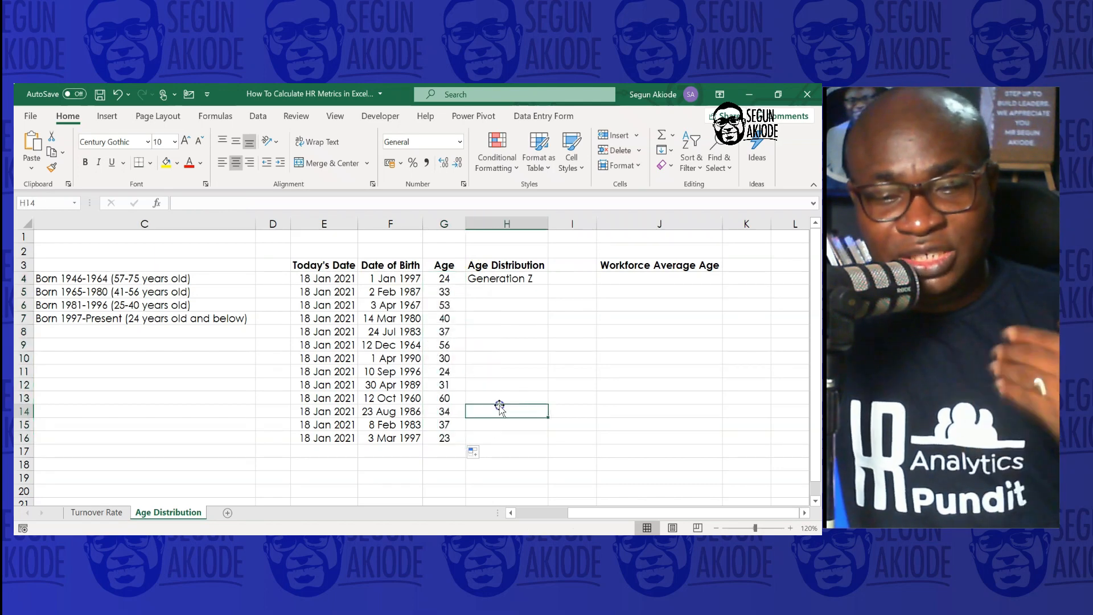
Inspect the nested IF formula that classifies ages into Baby Boomers, Generation X, Millennial and Generation Z in the first Age Distribution cell
left_click(515, 278)
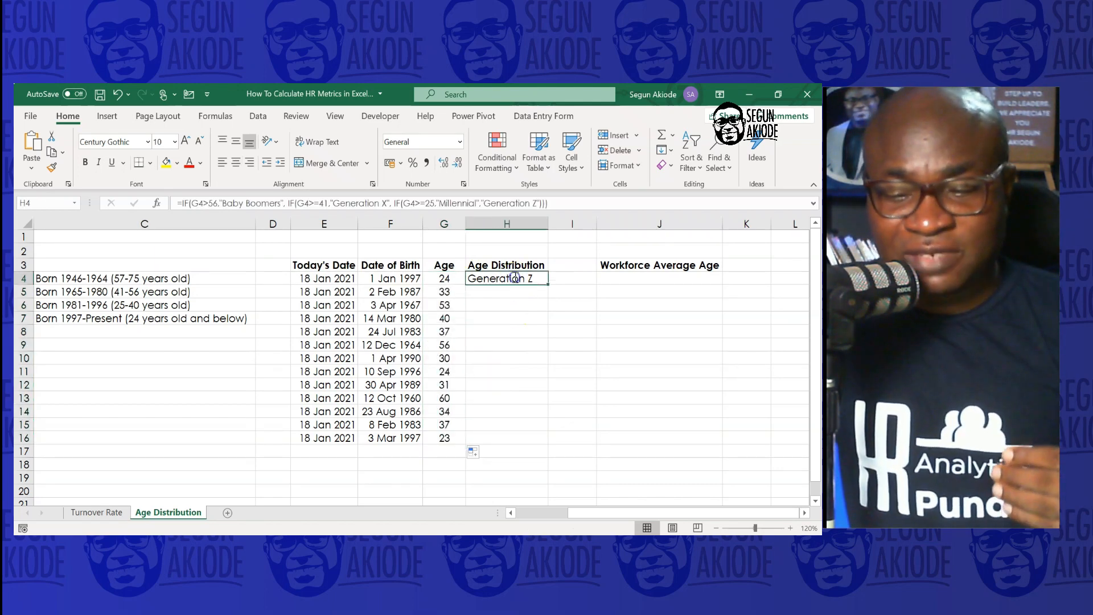
double_click(515, 277)
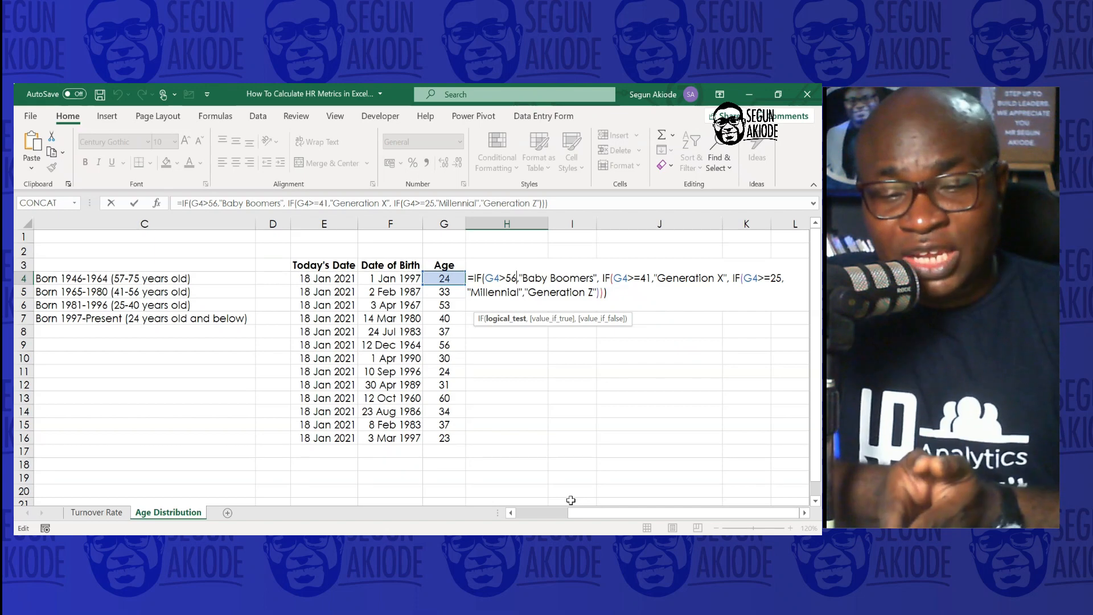
left_click(804, 513)
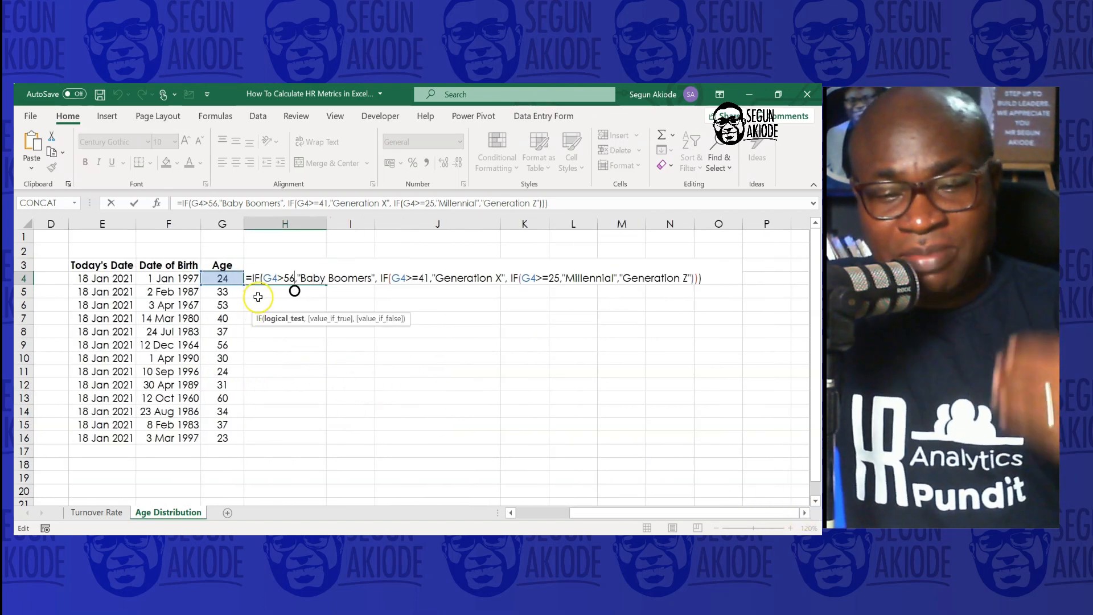
left_click(511, 513)
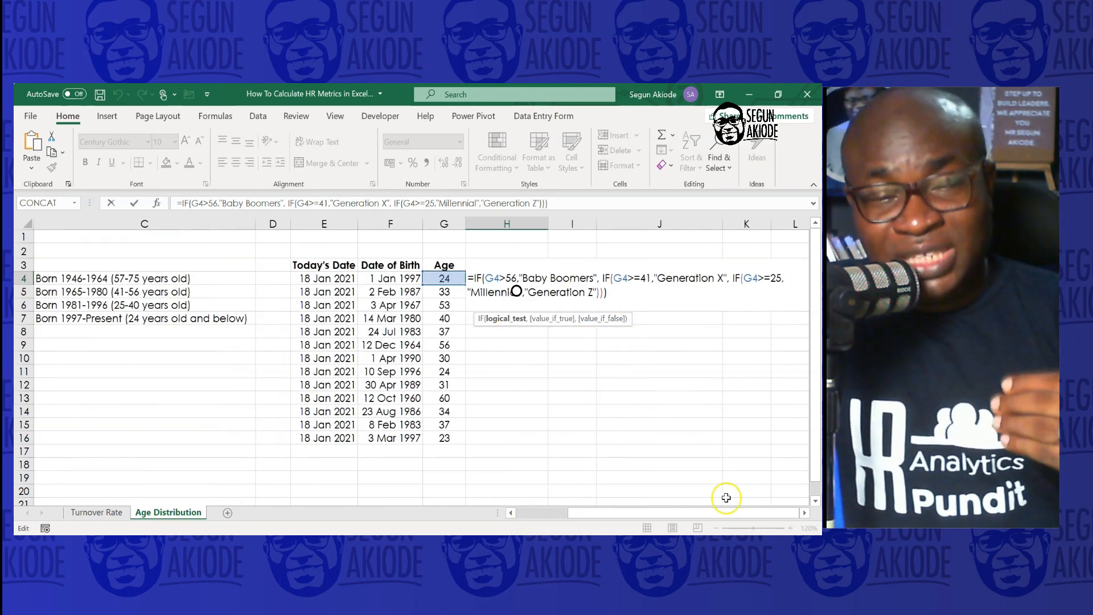
left_click(804, 512)
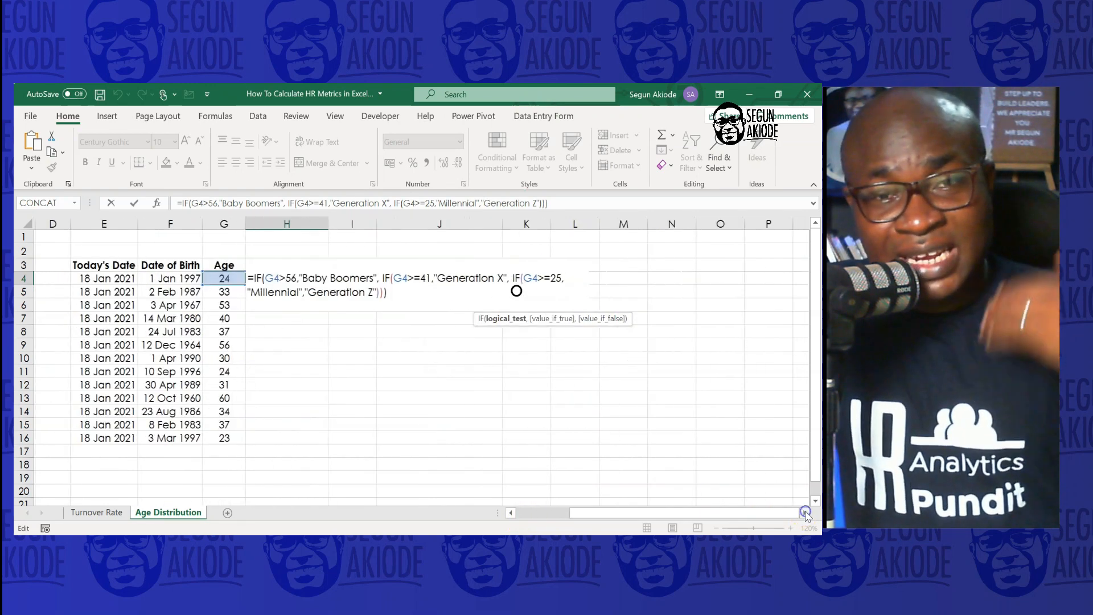
left_click(270, 279)
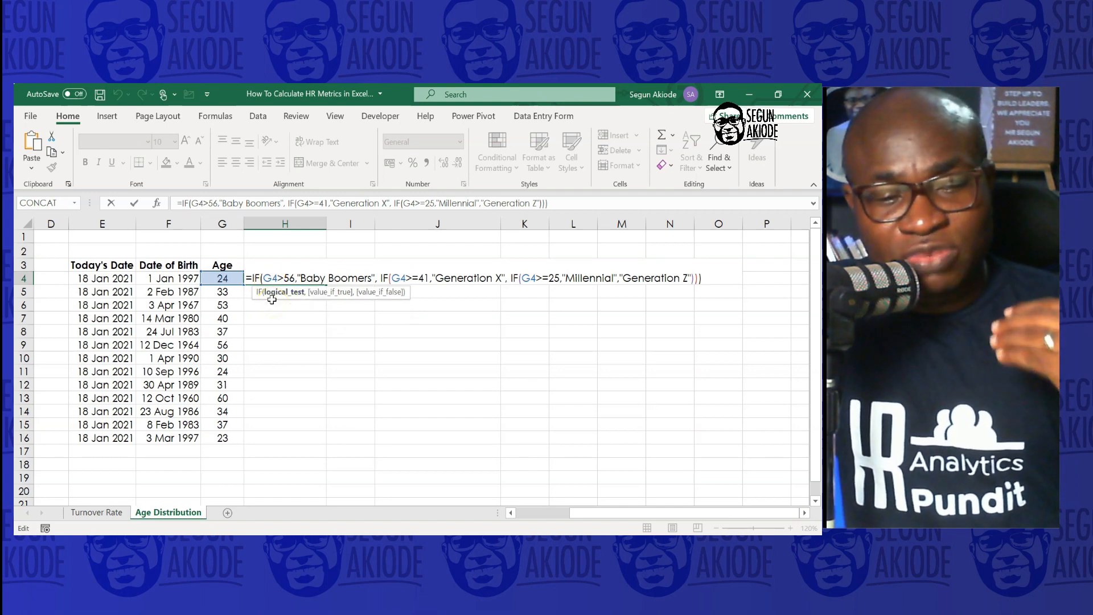
left_click(291, 278)
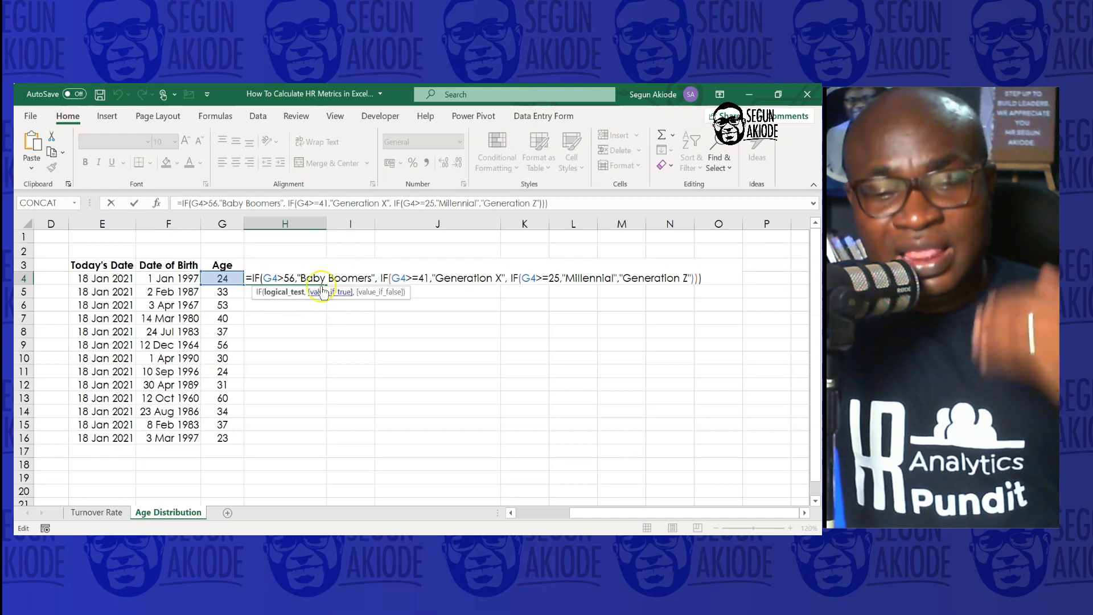
left_click(412, 278)
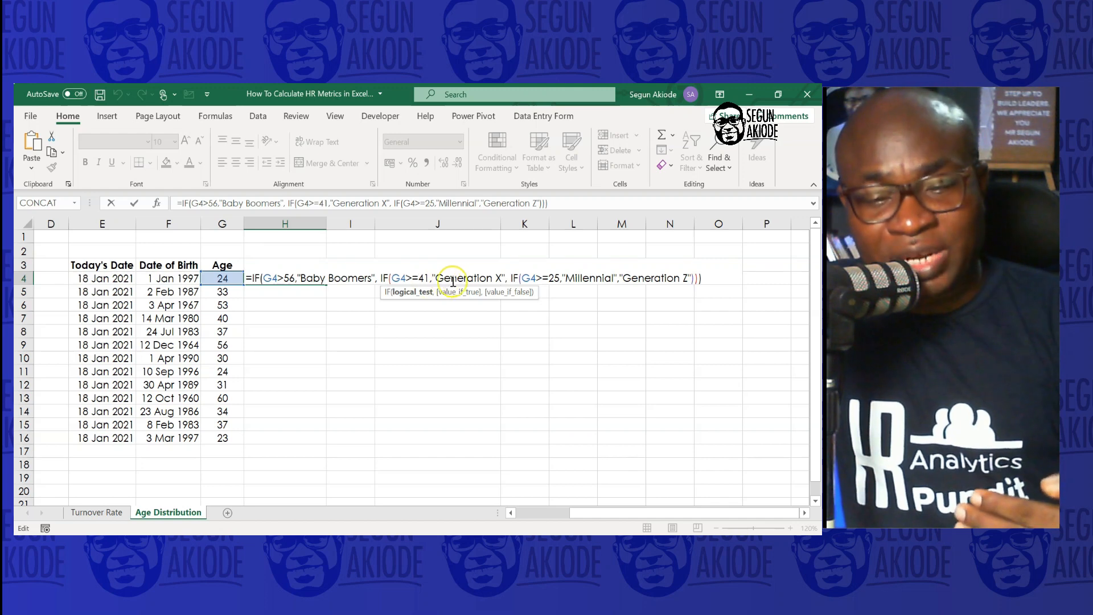
left_click(539, 278)
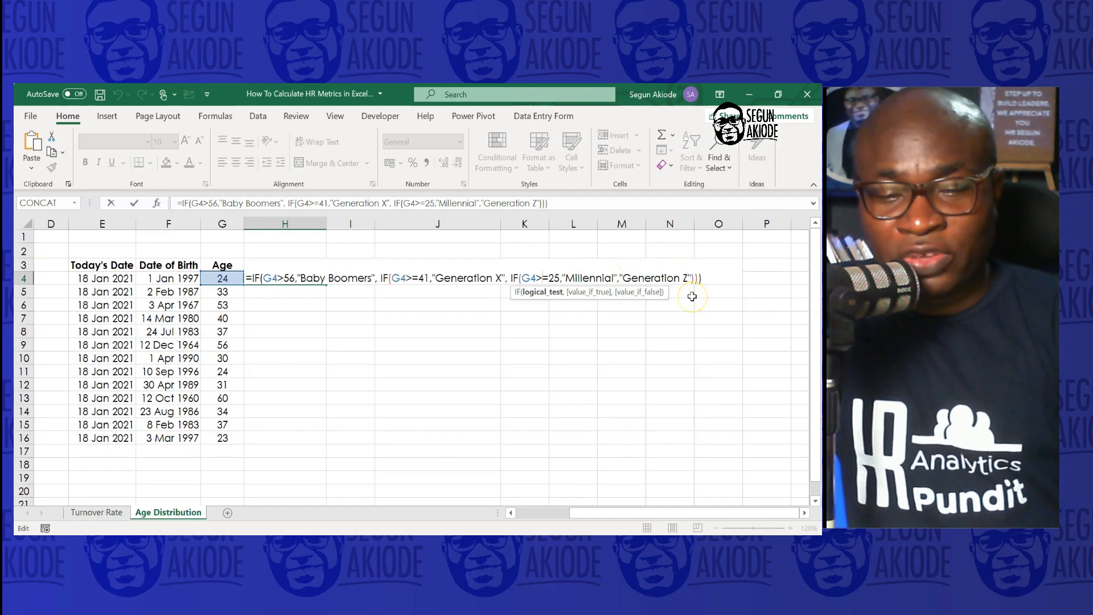
key("Return")
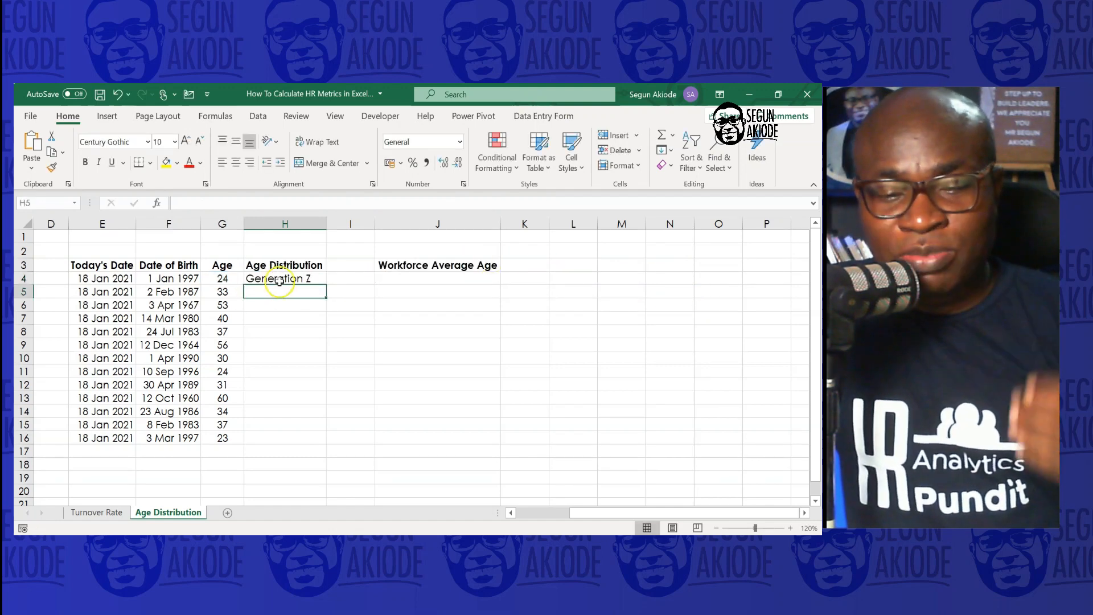
Fill the generation formula down the Age Distribution column through row 16
left_click(278, 280)
double_click(326, 284)
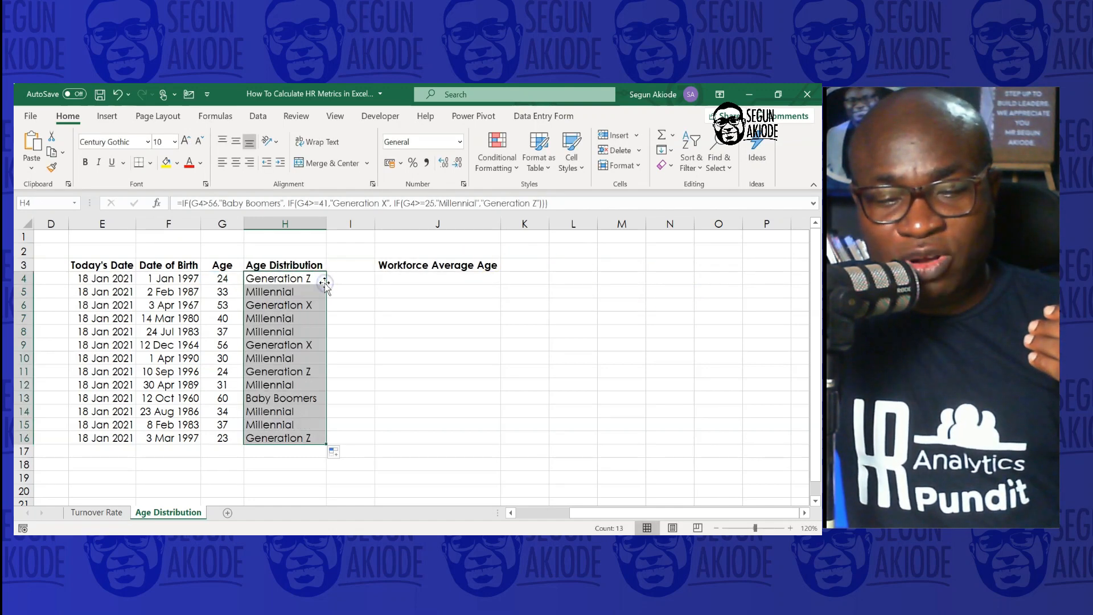
left_click(359, 326)
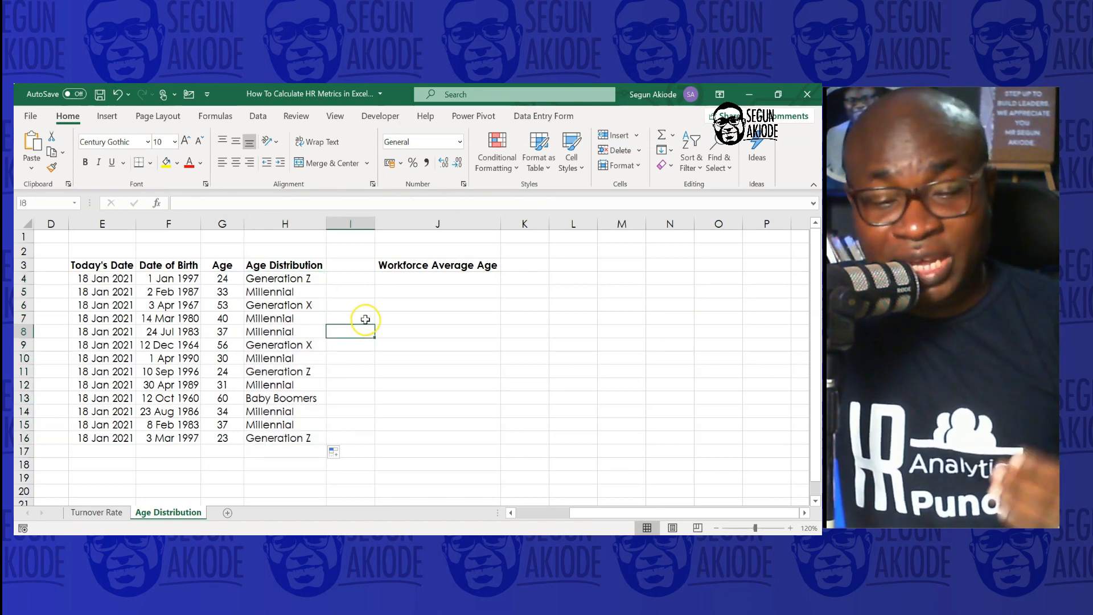
Enter an AVERAGE formula under Workforce Average Age covering the Age cells G4 to G16
left_click(350, 278)
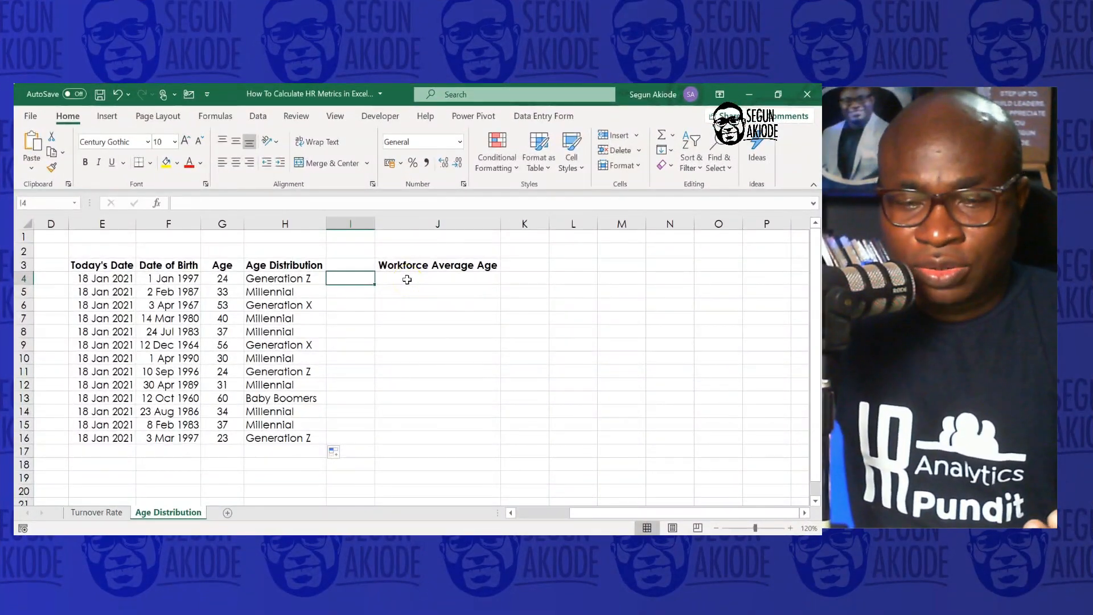
left_click(407, 280)
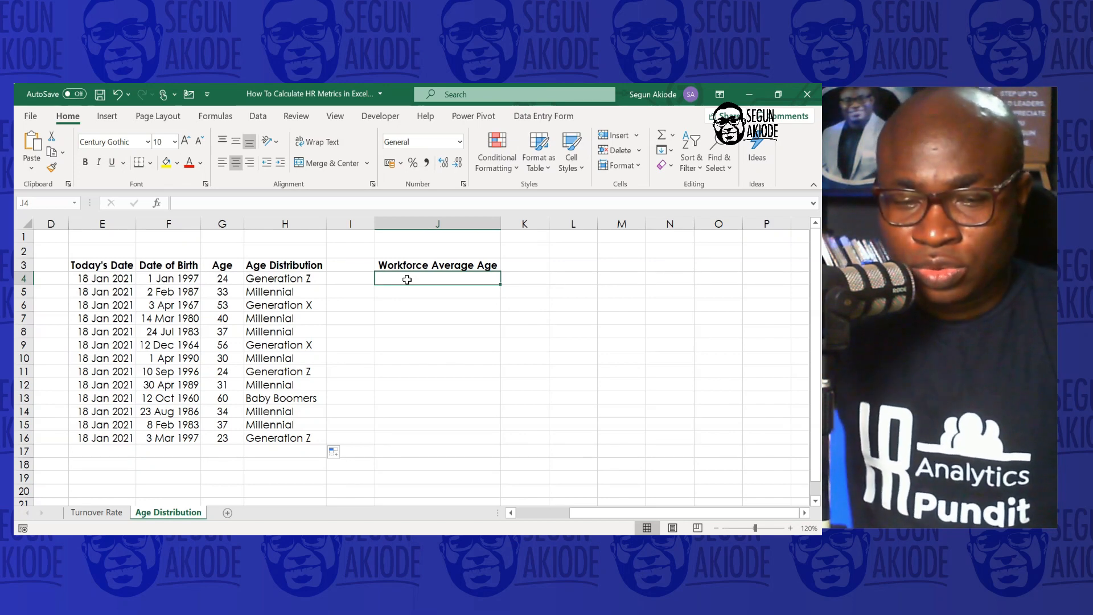
type("=")
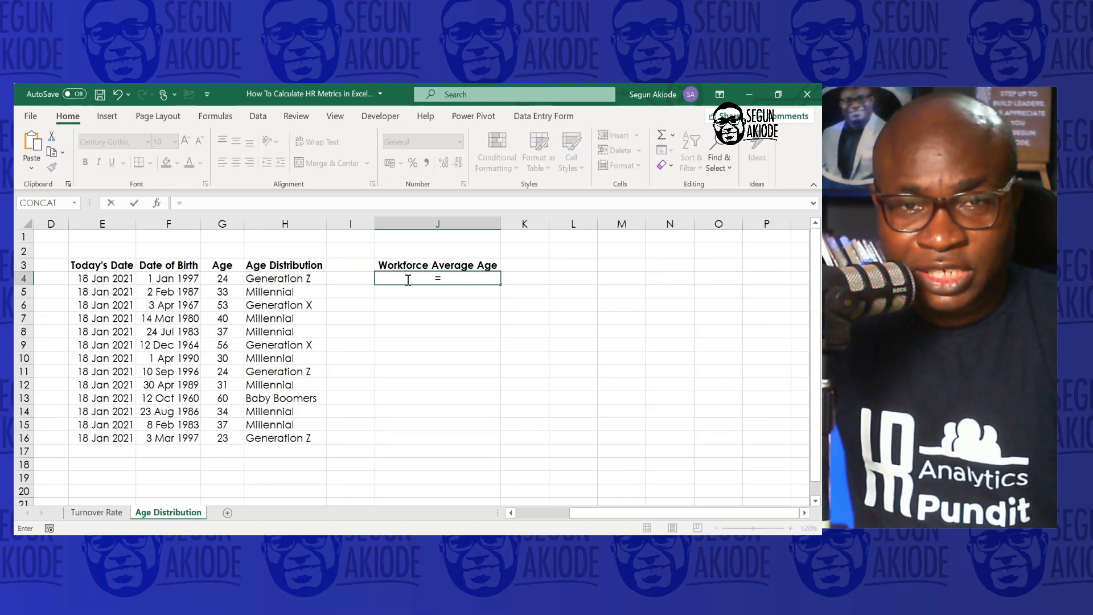
type("Averag")
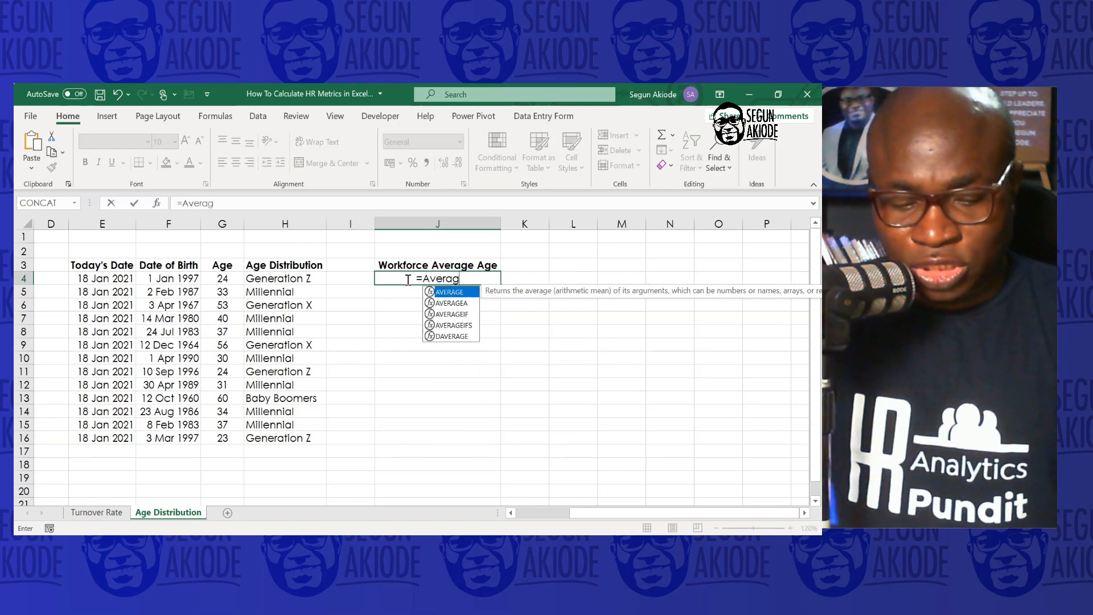
type("e")
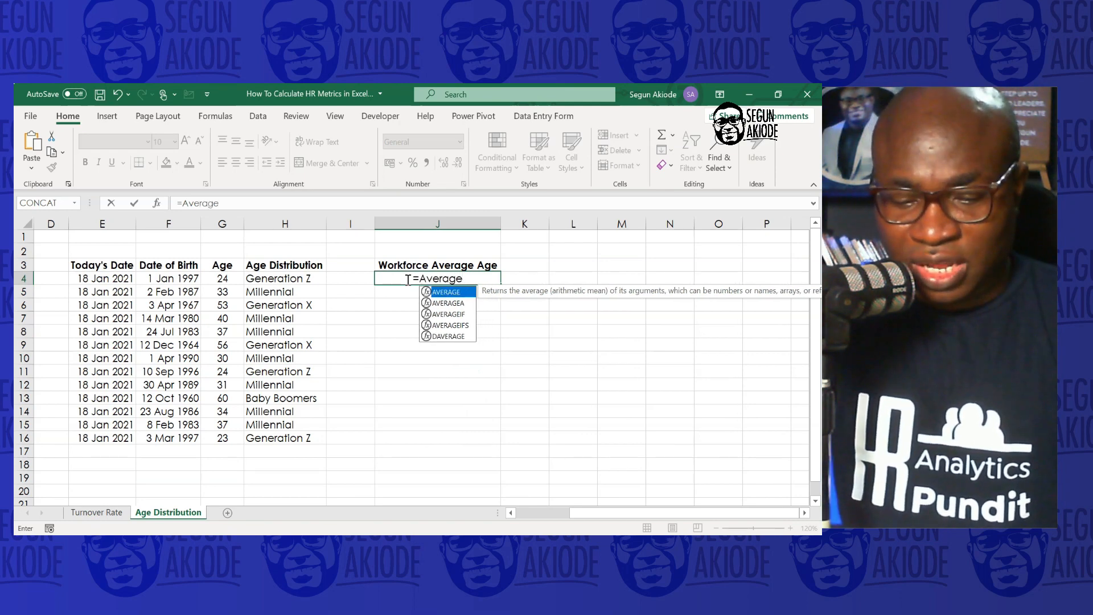
type("(")
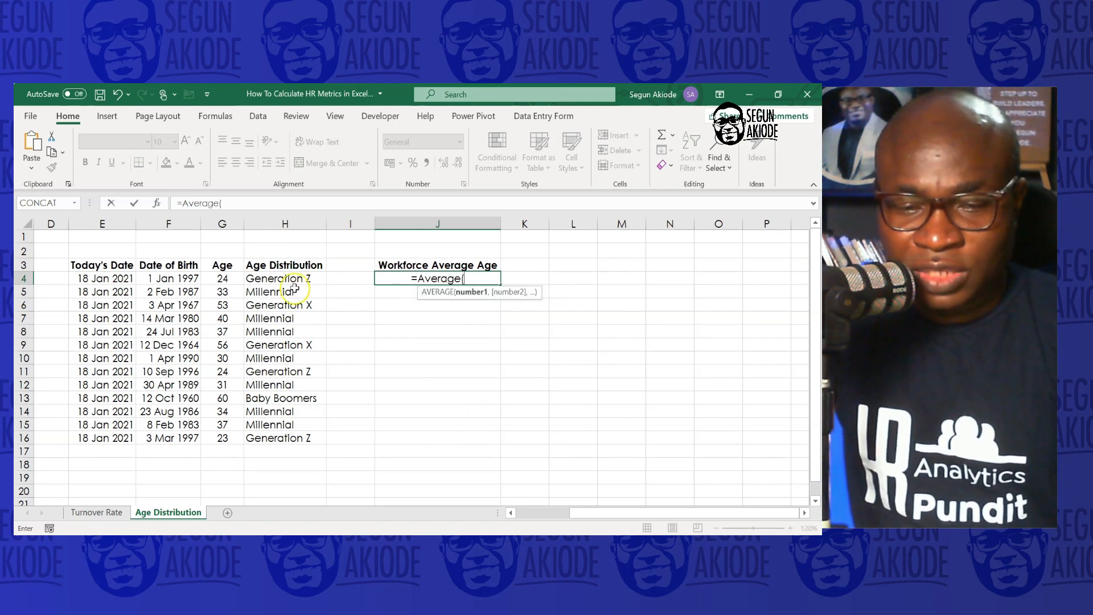
left_click_drag(226, 277, 231, 441)
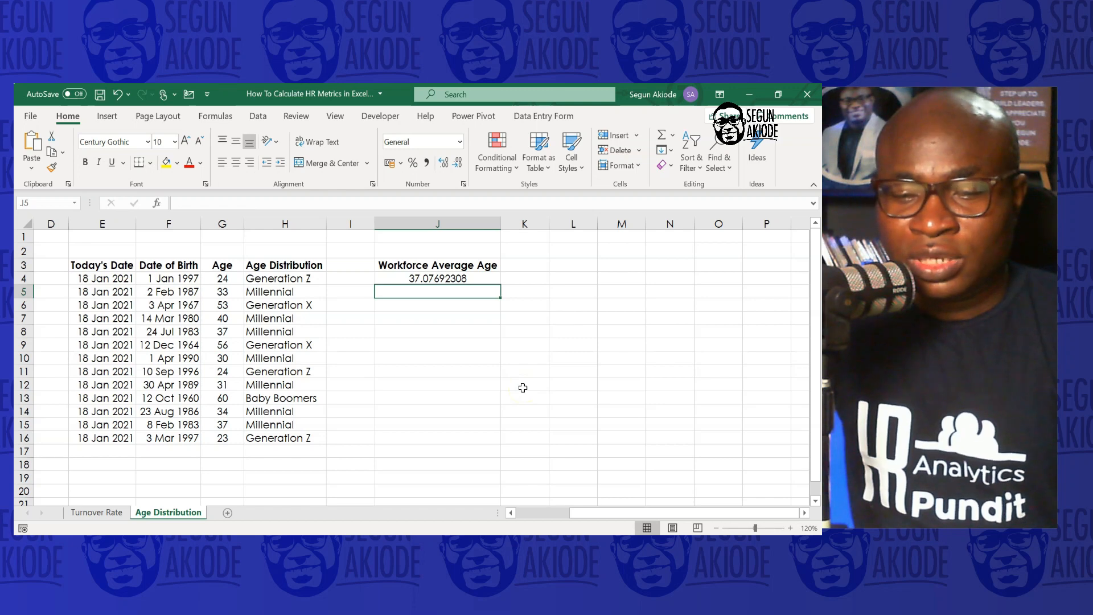
Wrap the workforce average age formula in INT so it returns a whole number
left_click(449, 279)
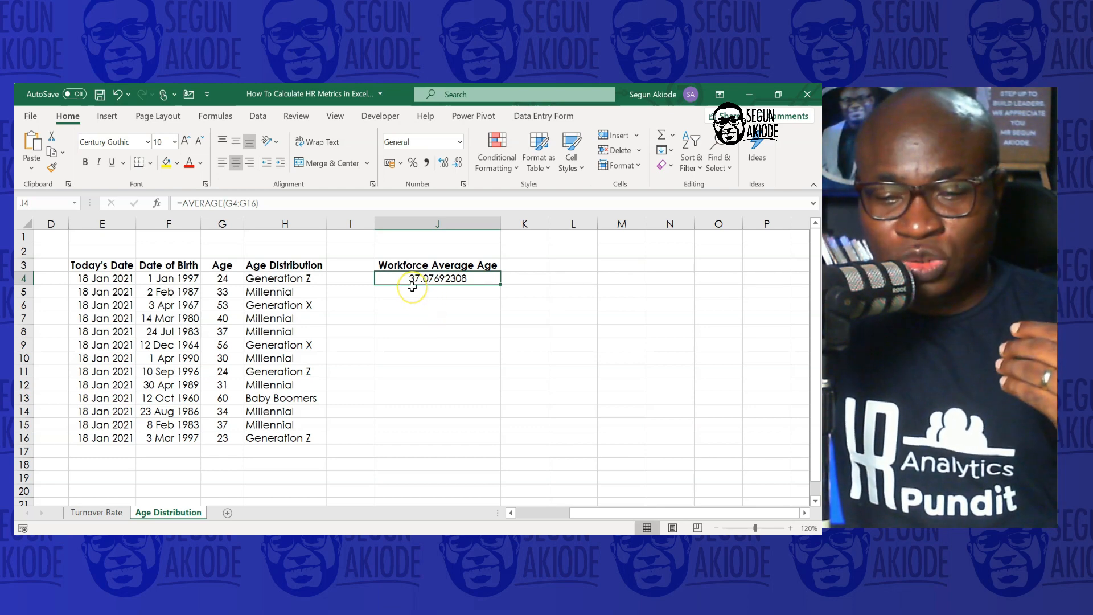
left_click(399, 273)
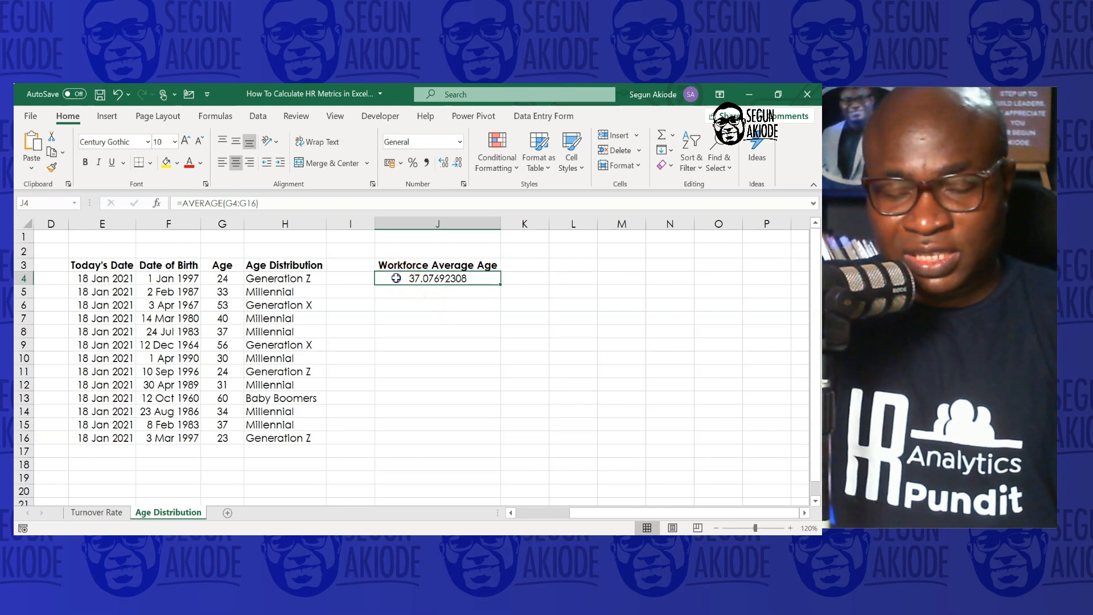
double_click(397, 278)
left_click(382, 280)
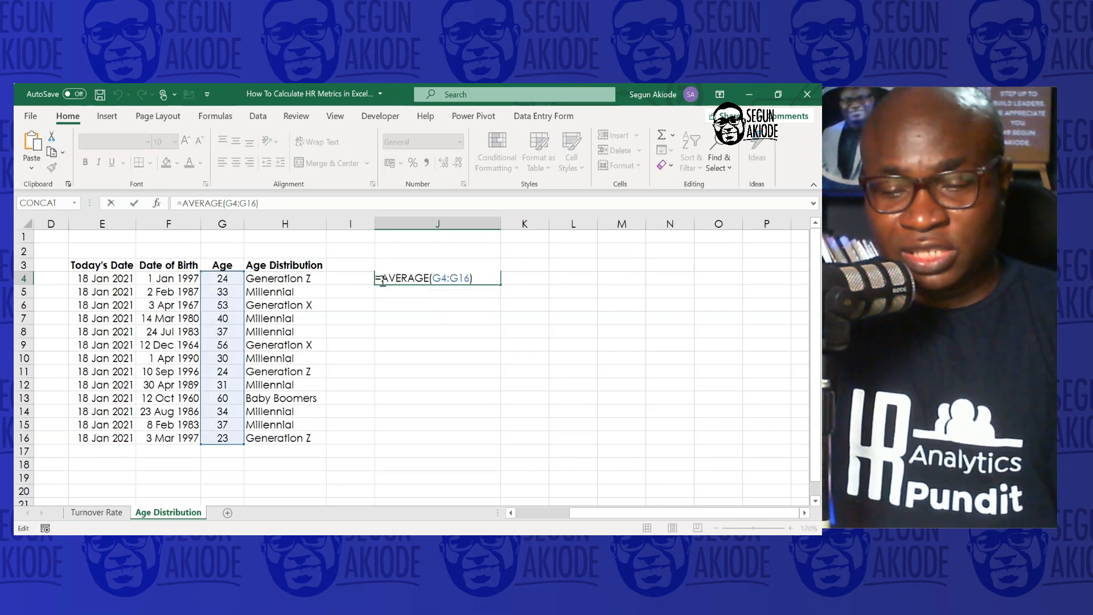
type("IN")
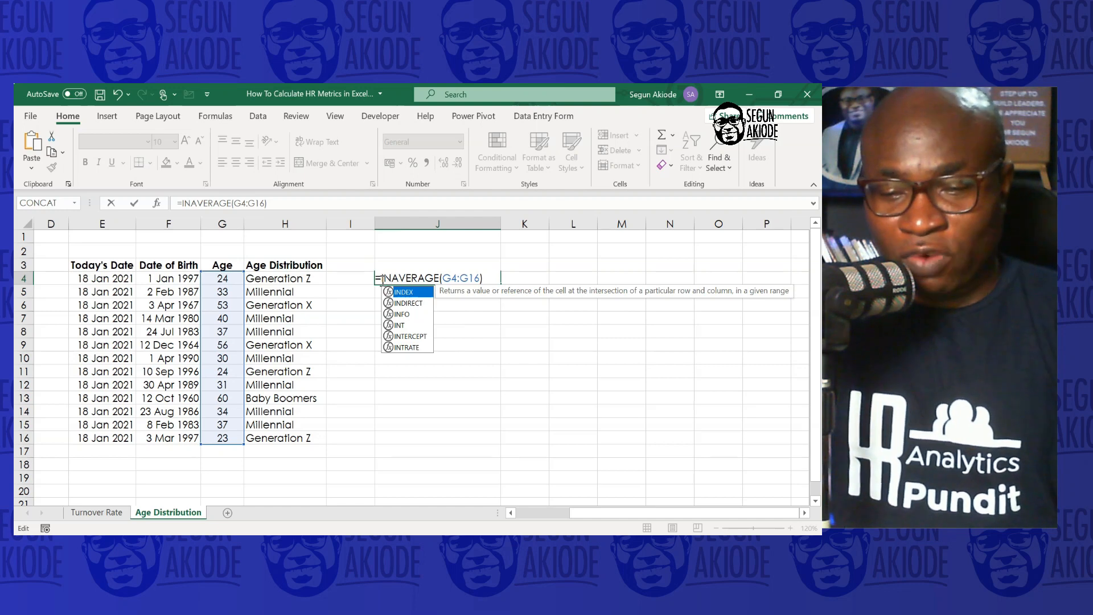
type("T(")
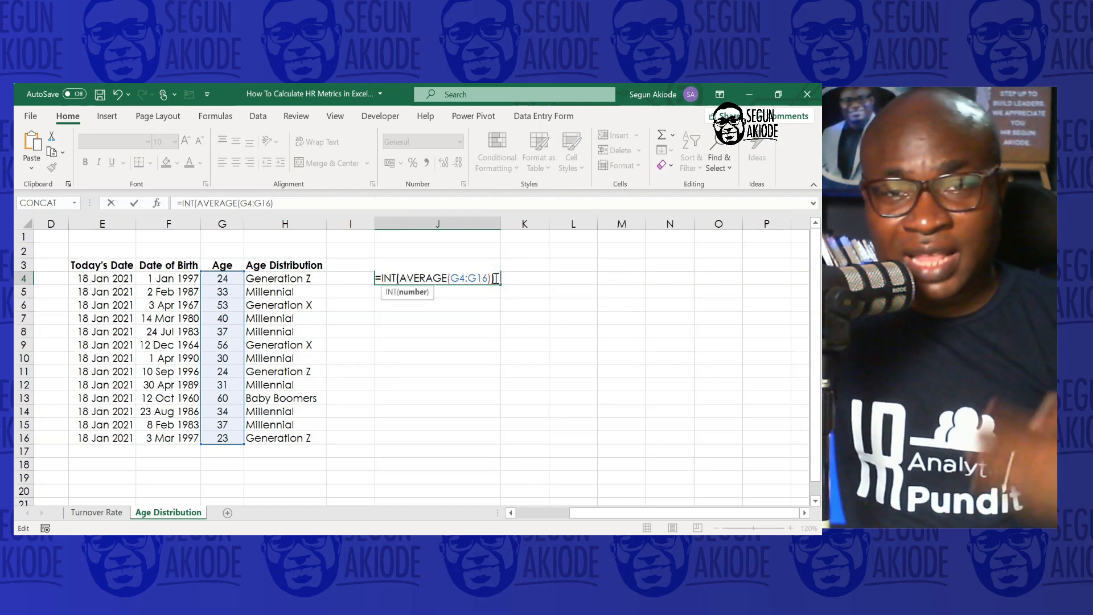
key("Return")
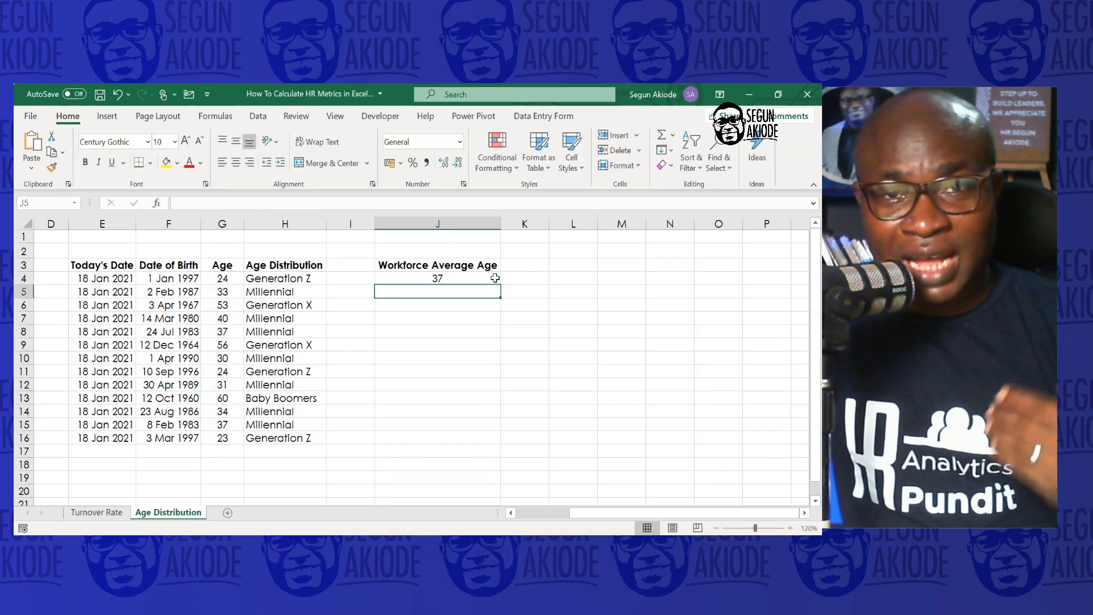
left_click(495, 277)
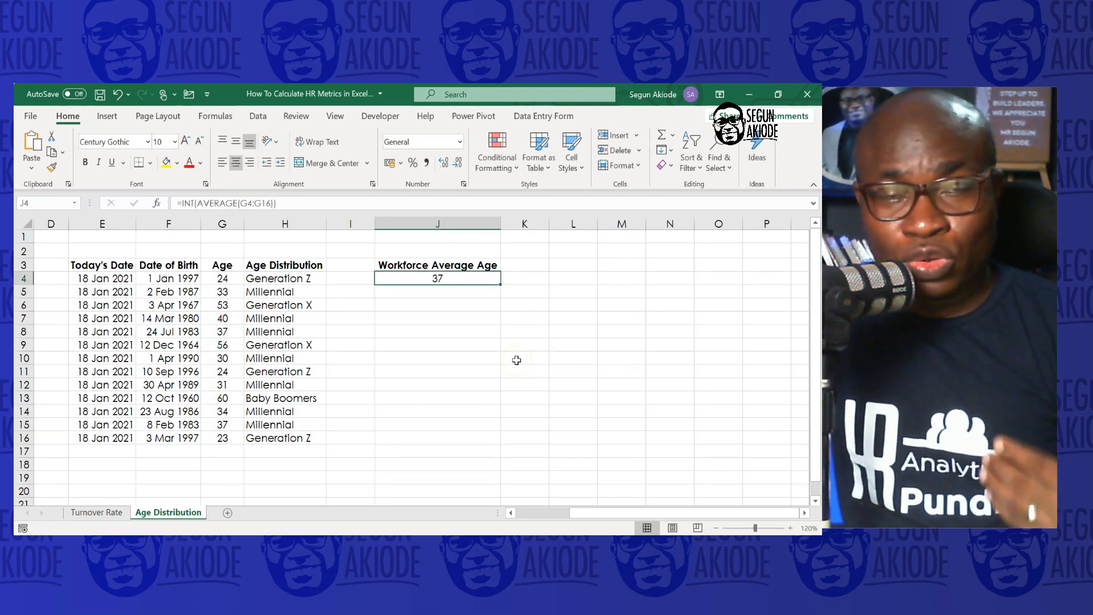